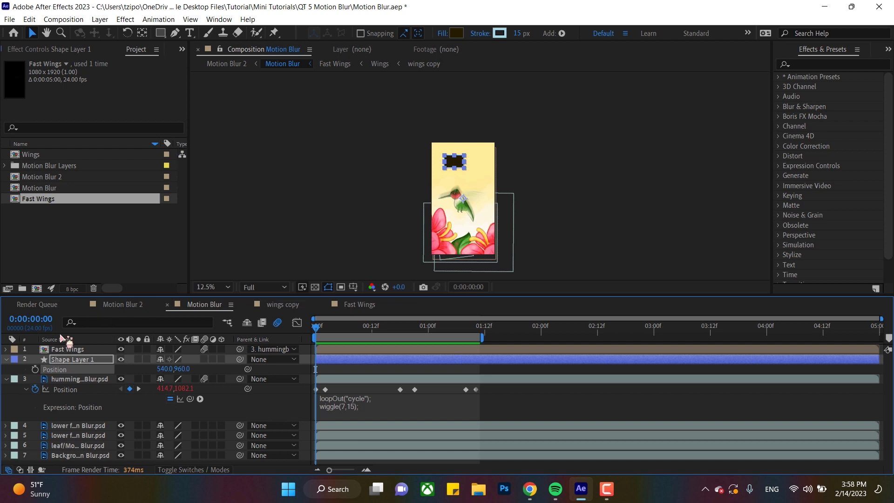
Enable Position keyframing on Shape Layer 1, and copy only the hummingbird layer's Position expression onto that property
{"action": "left_click", "coordinate": [36, 370]}
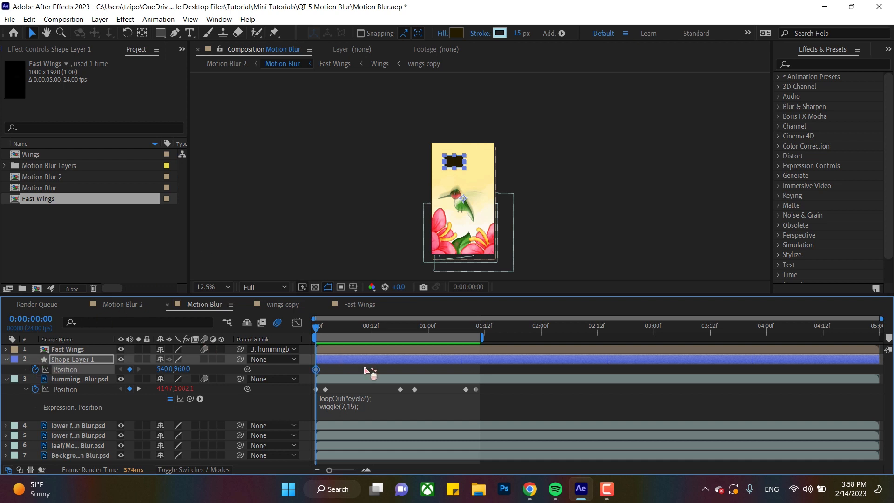
{"action": "left_click", "coordinate": [59, 389]}
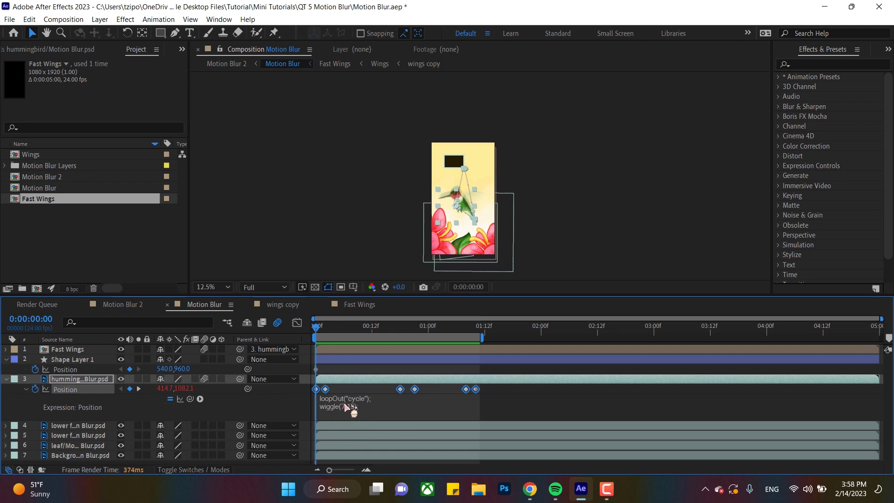
{"action": "left_click", "coordinate": [29, 19]}
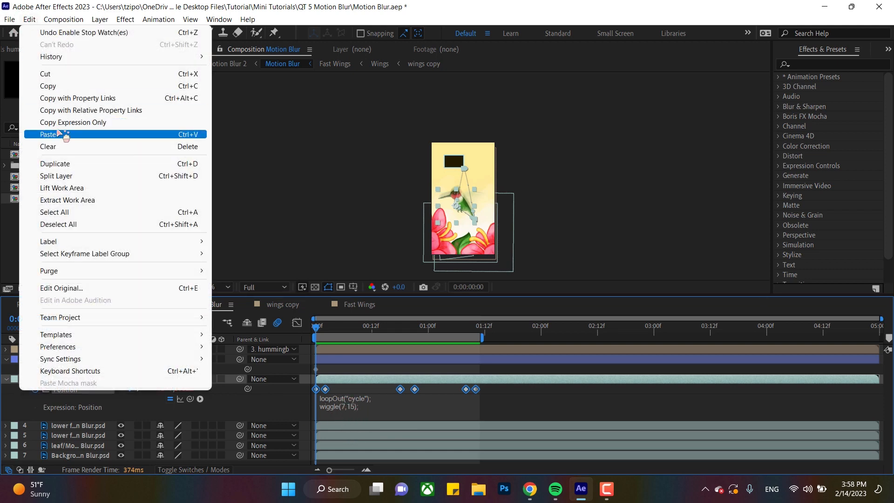
{"action": "left_click", "coordinate": [65, 122]}
{"action": "left_click", "coordinate": [65, 369]}
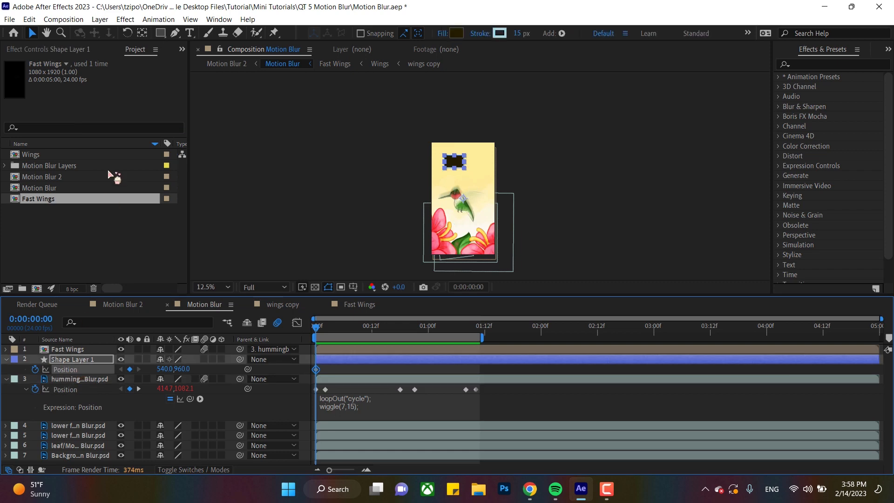
{"action": "left_click", "coordinate": [30, 19]}
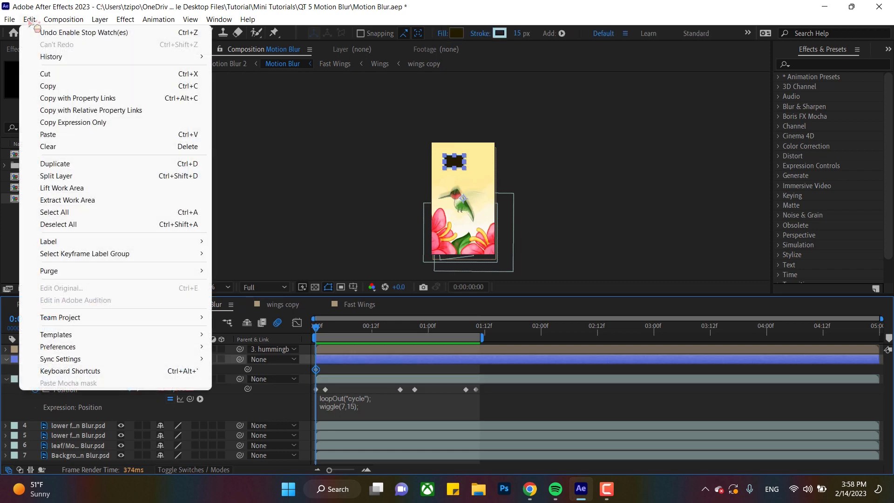
{"action": "left_click", "coordinate": [52, 134]}
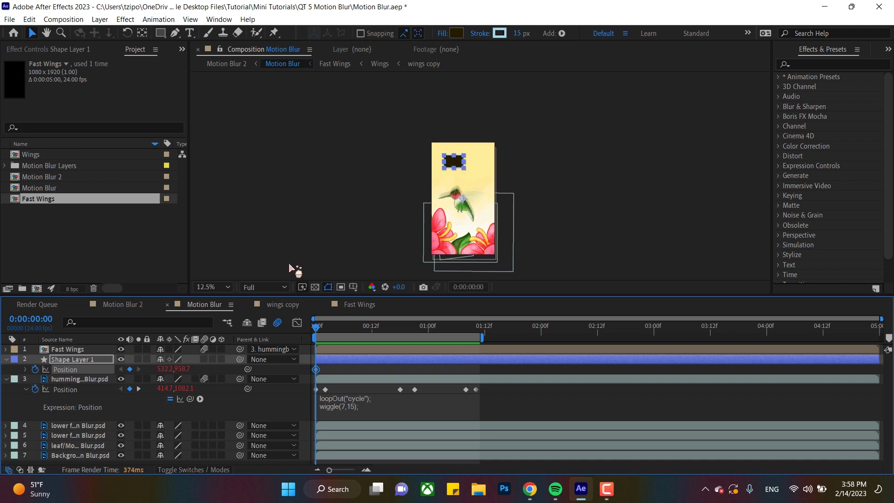
Preview the Motion Blur composition and delete Shape Layer 1
{"action": "key", "text": "space"}
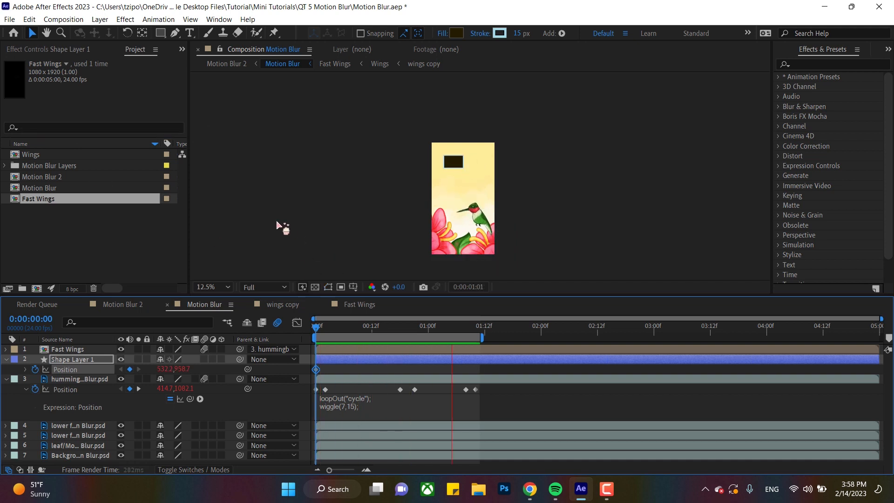
{"action": "key", "text": "Delete"}
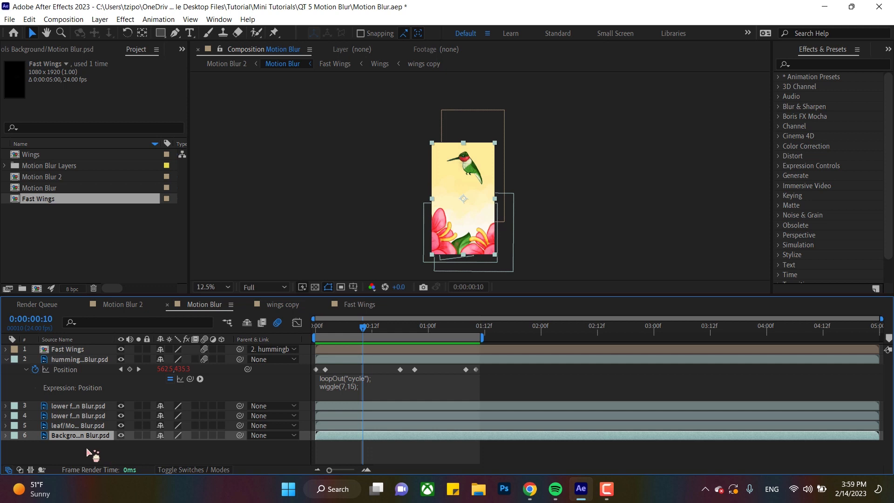
Select all six layers of the Motion Blur composition, delete them, and undo the deletion
{"action": "key", "text": "Page_Up"}
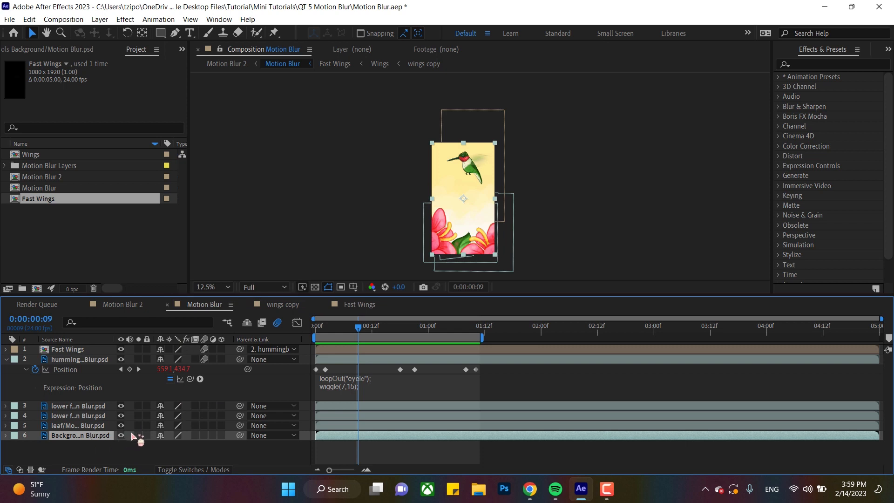
{"action": "left_click", "coordinate": [76, 416], "text": "ctrl"}
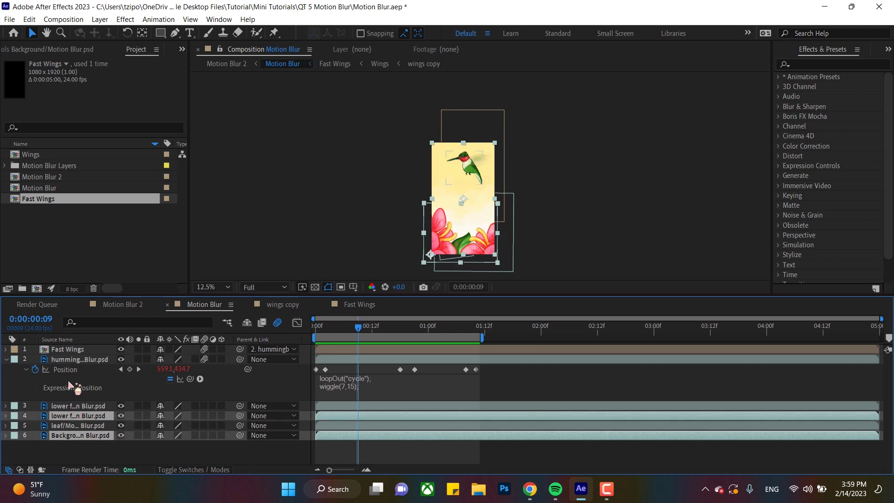
{"action": "left_click", "coordinate": [71, 350], "text": "ctrl"}
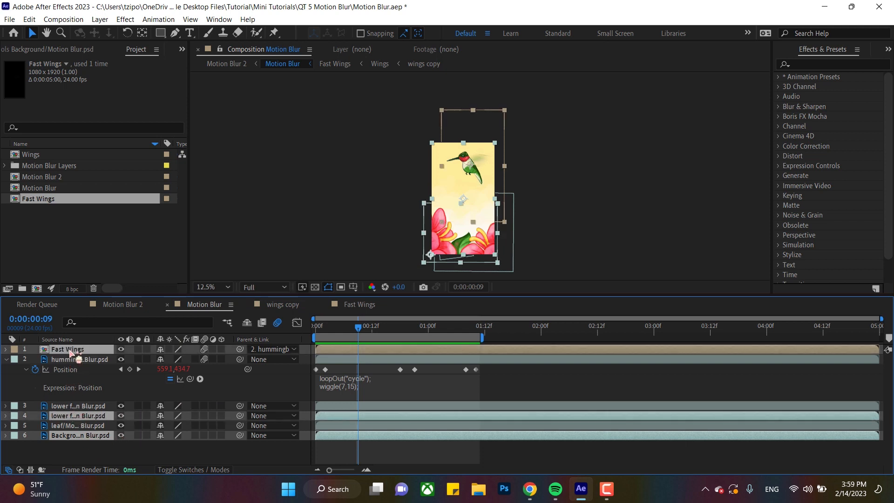
{"action": "left_click", "coordinate": [69, 425], "text": "ctrl"}
{"action": "left_click", "coordinate": [79, 406], "text": "ctrl"}
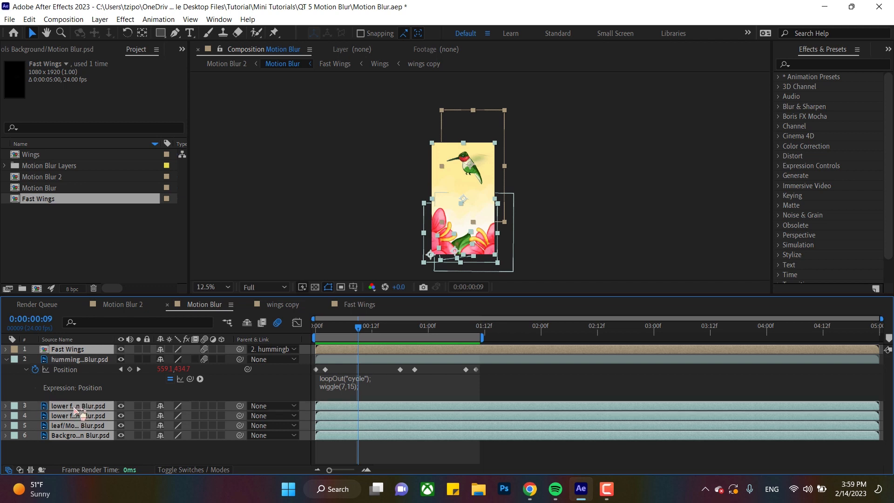
{"action": "left_click", "coordinate": [83, 360], "text": "ctrl"}
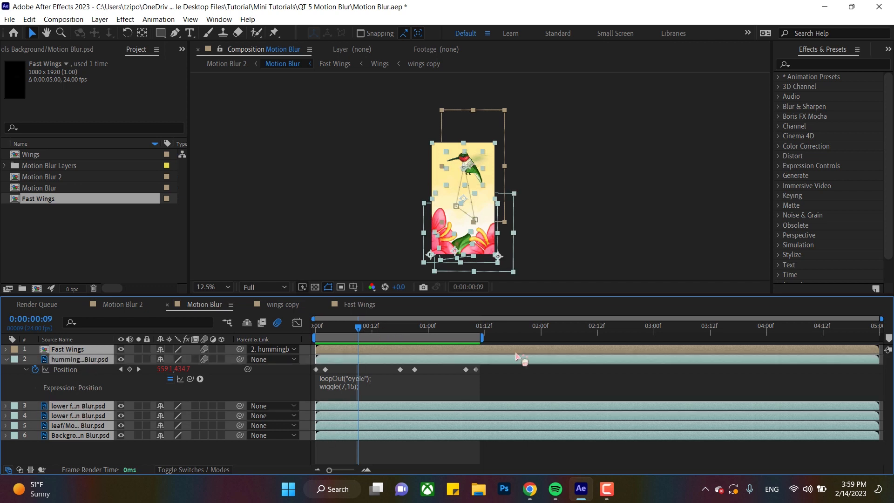
{"action": "key", "text": "Delete"}
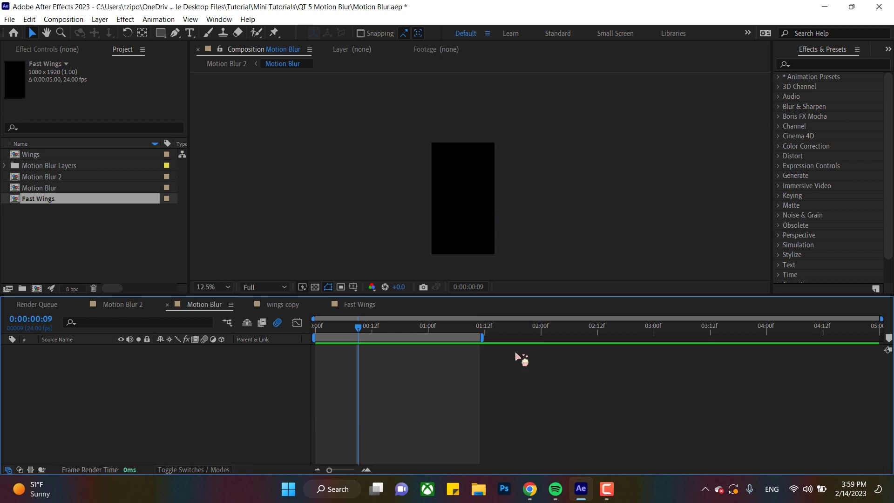
{"action": "key", "text": "ctrl+z"}
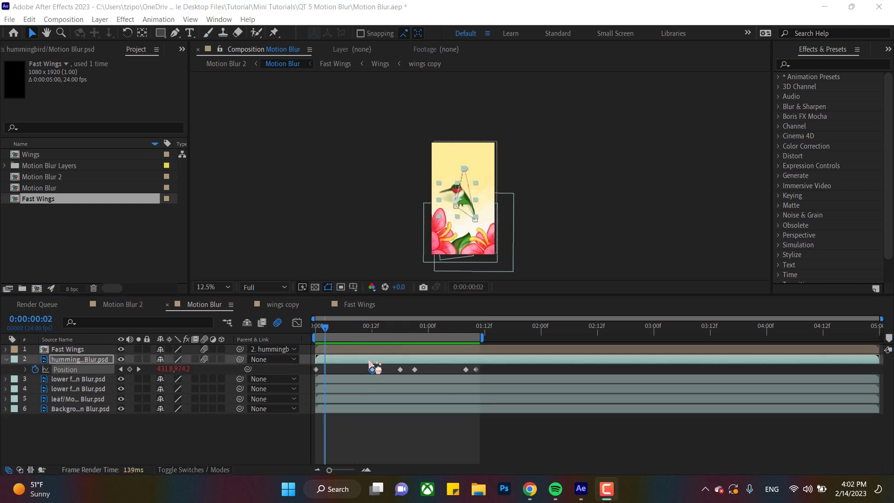
Move the hummingbird layer's second Position keyframe to about frame 8 and its third to about frame 16
{"action": "left_click_drag", "start_coordinate": [357, 370], "coordinate": [353, 370]}
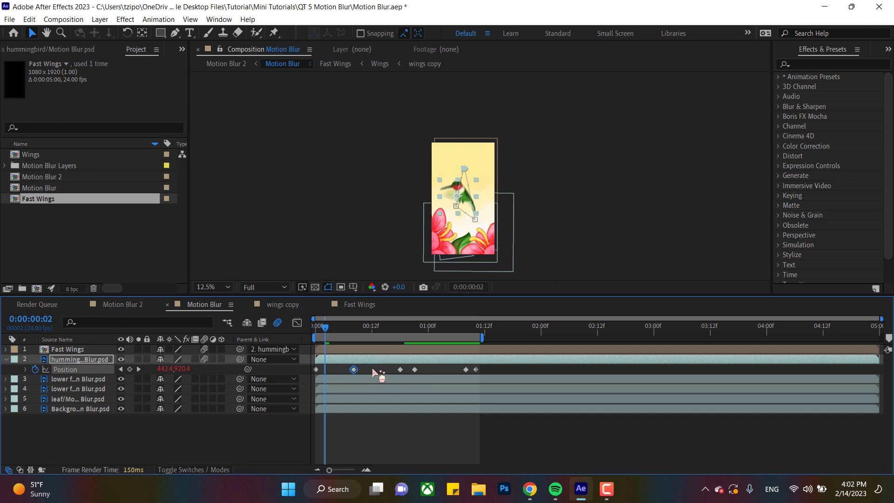
{"action": "mouse_move", "coordinate": [354, 370]}
{"action": "left_mouse_down"}
{"action": "mouse_move", "coordinate": [396, 370]}
{"action": "mouse_move", "coordinate": [355, 371]}
{"action": "left_mouse_up"}
{"action": "left_click", "coordinate": [400, 370]}
{"action": "left_click", "coordinate": [359, 372]}
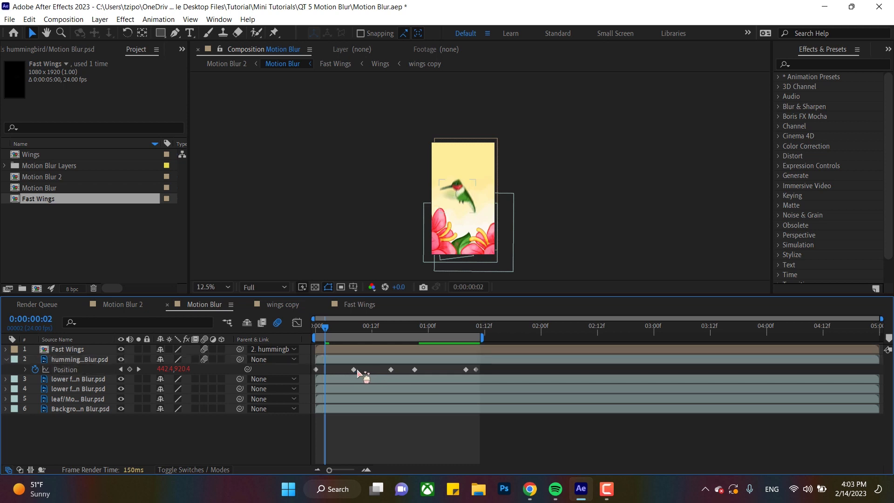
Move the hummingbird's second Position keyframe to about frame 11 and set its temporal interpolation to Continuous Bezier
{"action": "left_click_drag", "start_coordinate": [356, 371], "coordinate": [370, 373]}
{"action": "right_click", "coordinate": [368, 371]}
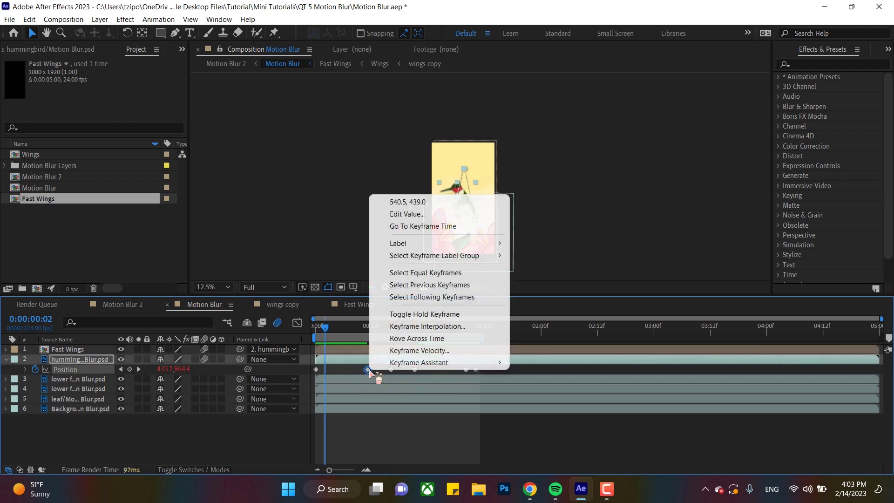
{"action": "left_click", "coordinate": [446, 329]}
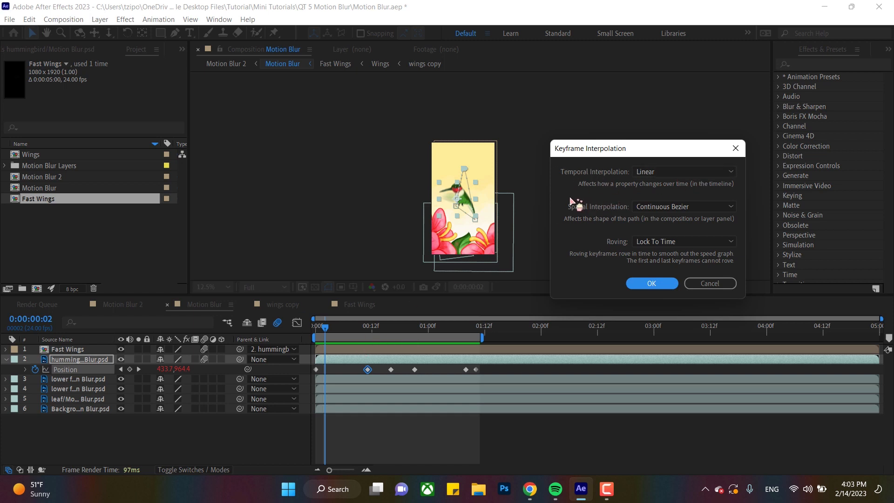
{"action": "left_click", "coordinate": [649, 206]}
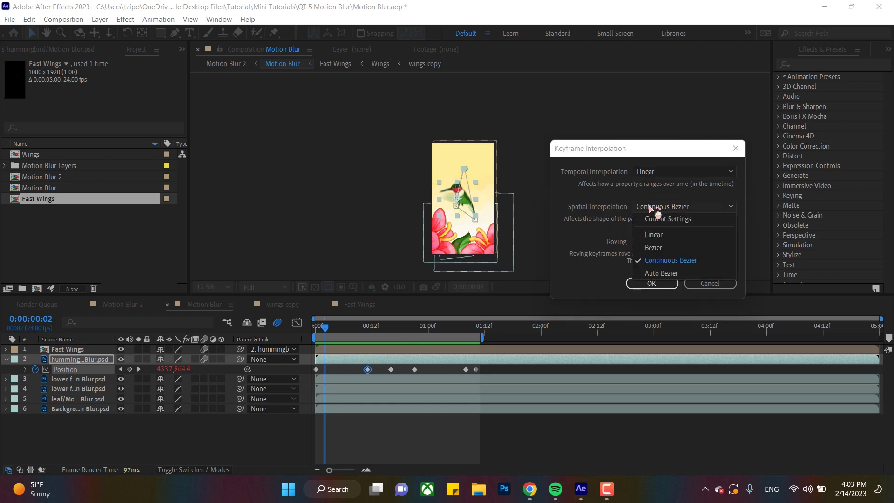
{"action": "left_click", "coordinate": [656, 186]}
{"action": "left_click", "coordinate": [680, 173]}
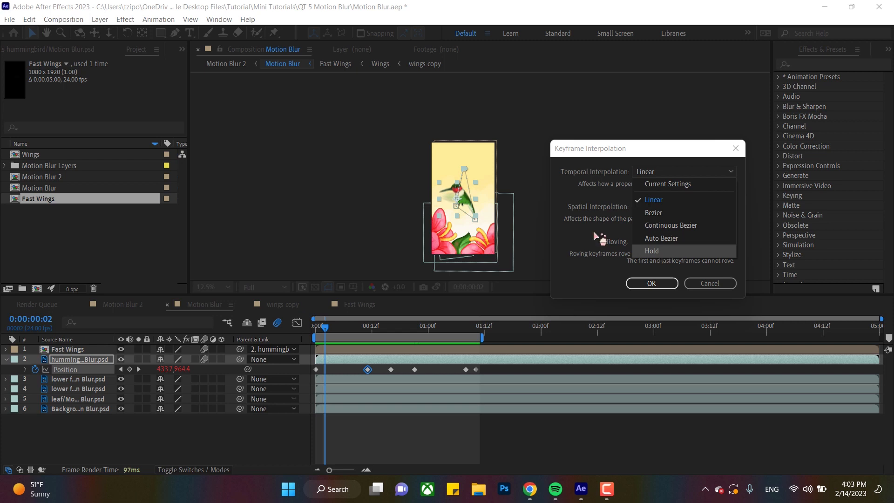
{"action": "left_click", "coordinate": [575, 216]}
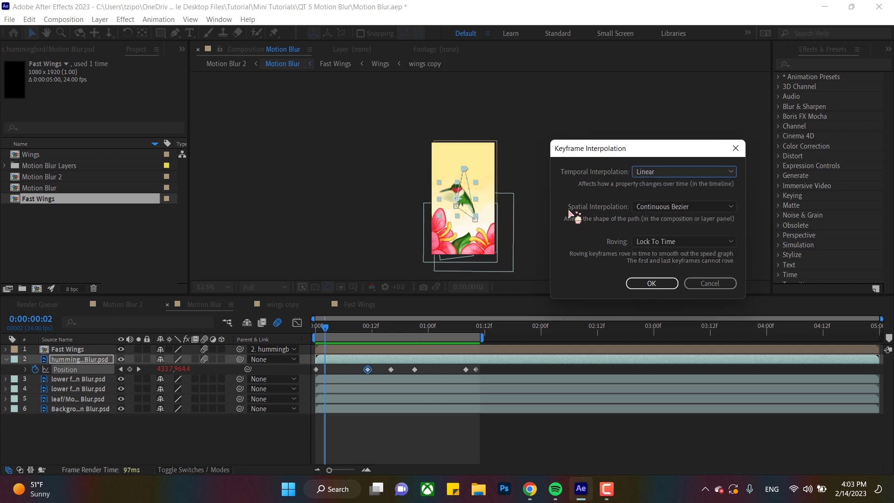
{"action": "left_click", "coordinate": [672, 171]}
{"action": "left_click", "coordinate": [662, 226]}
{"action": "left_click", "coordinate": [651, 284]}
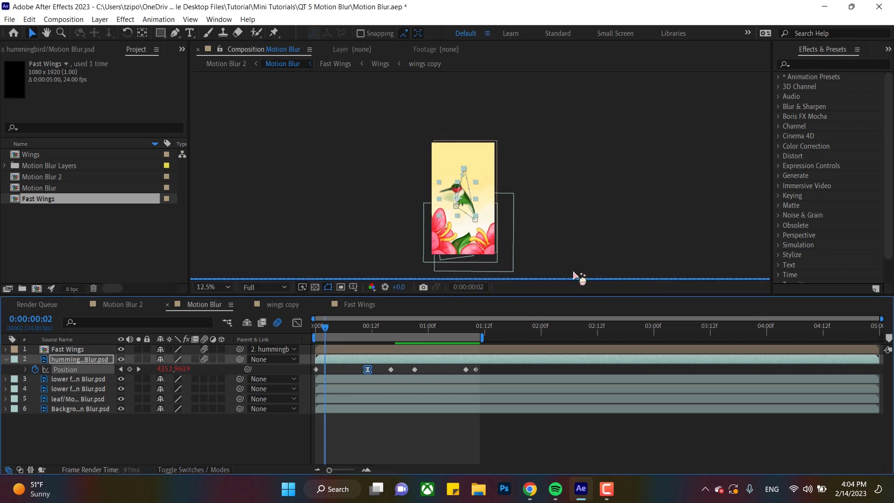
Preview the hummingbird's motion several times, replaying it from about frame 3
{"action": "key", "text": "space"}
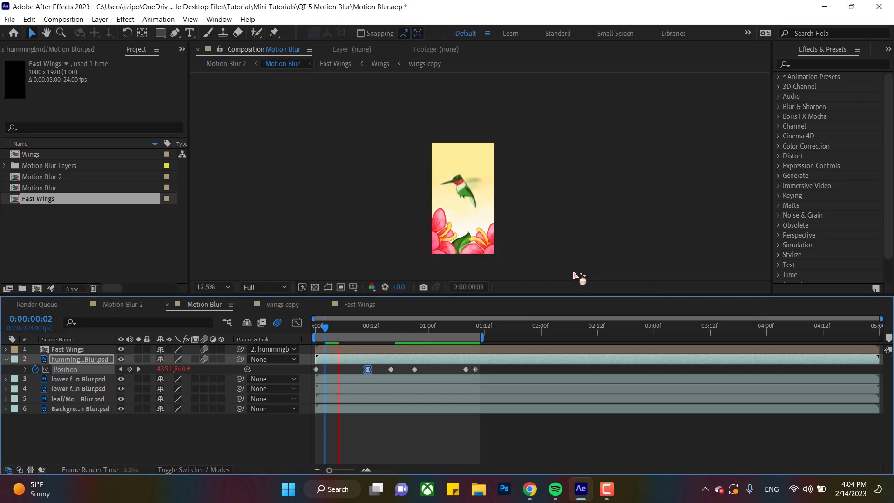
{"action": "key", "text": "space"}
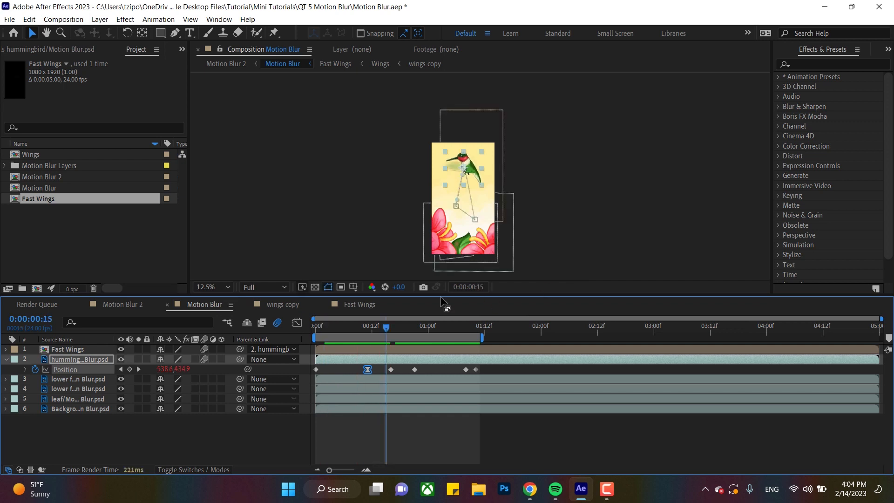
{"action": "left_click", "coordinate": [329, 331]}
{"action": "key", "text": "space"}
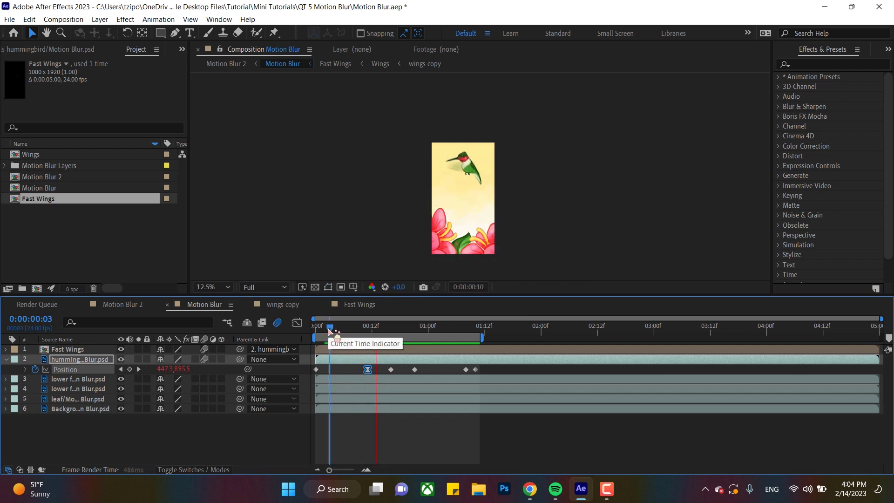
{"action": "key", "text": "space"}
{"action": "left_click", "coordinate": [328, 331]}
{"action": "key", "text": "space"}
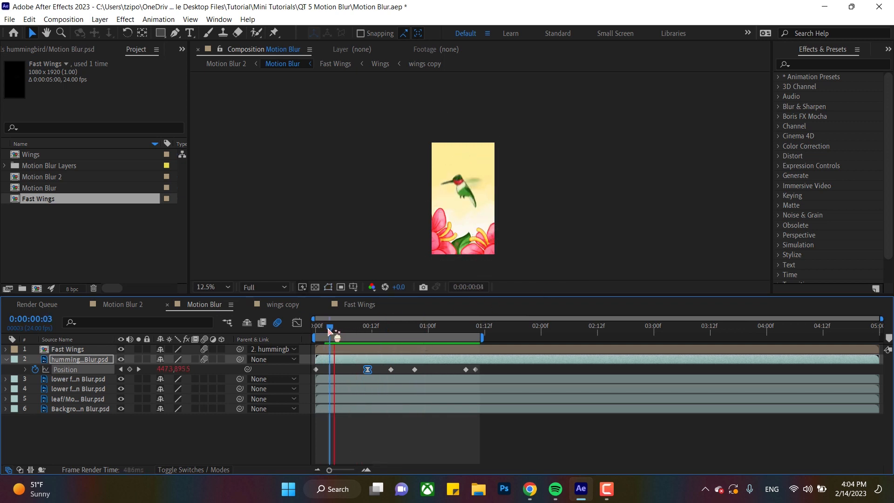
{"action": "key", "text": "space"}
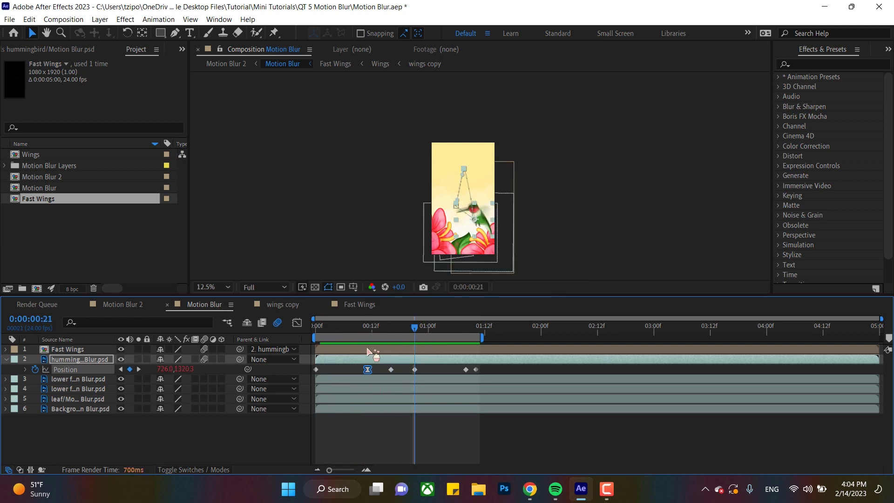
Move the current time to frame 7 and inspect the speed graph of the hummingbird's Position
{"action": "left_click", "coordinate": [350, 329]}
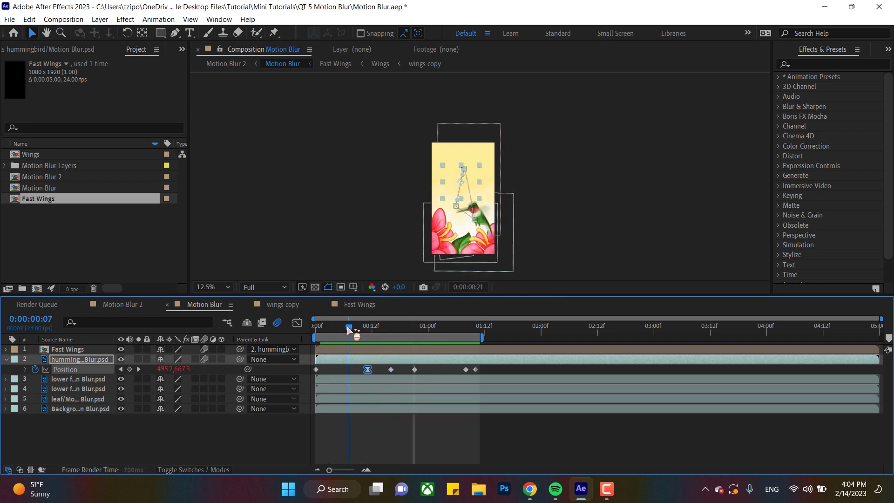
{"action": "left_click", "coordinate": [297, 323]}
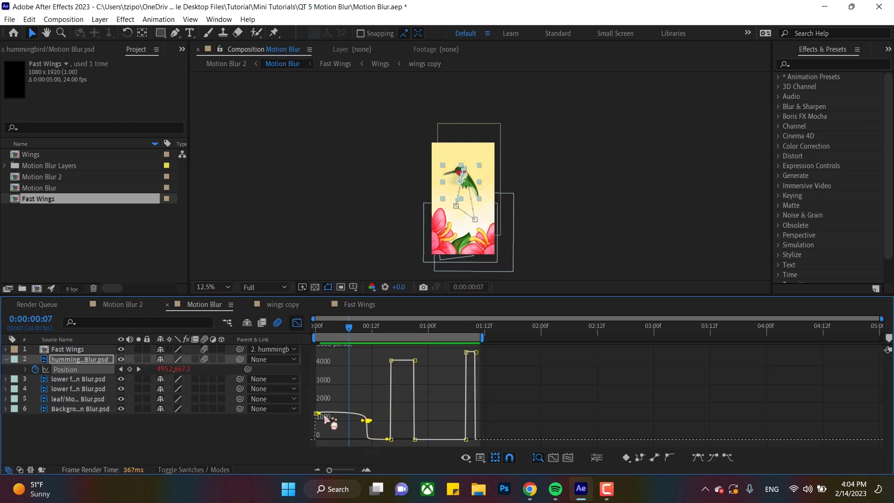
{"action": "mouse_move", "coordinate": [351, 417]}
{"action": "left_click", "coordinate": [297, 323]}
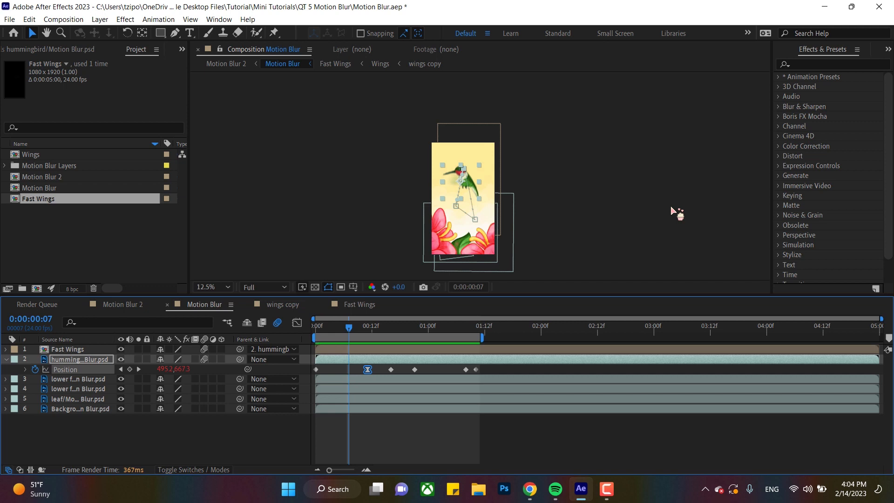
Undo the interpolation change and the latest timing changes to the hummingbird's Position keyframes
{"action": "key", "text": "ctrl+z"}
{"action": "key", "text": "ctrl+z"}
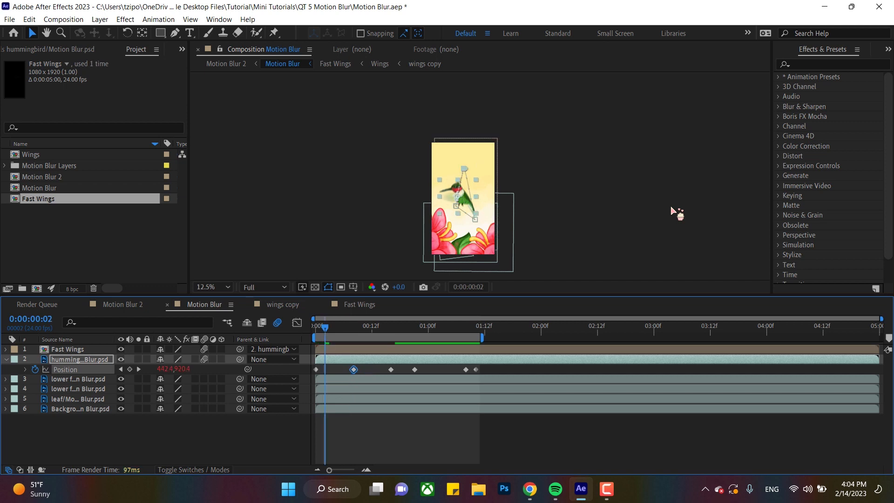
{"action": "key", "text": "ctrl+z"}
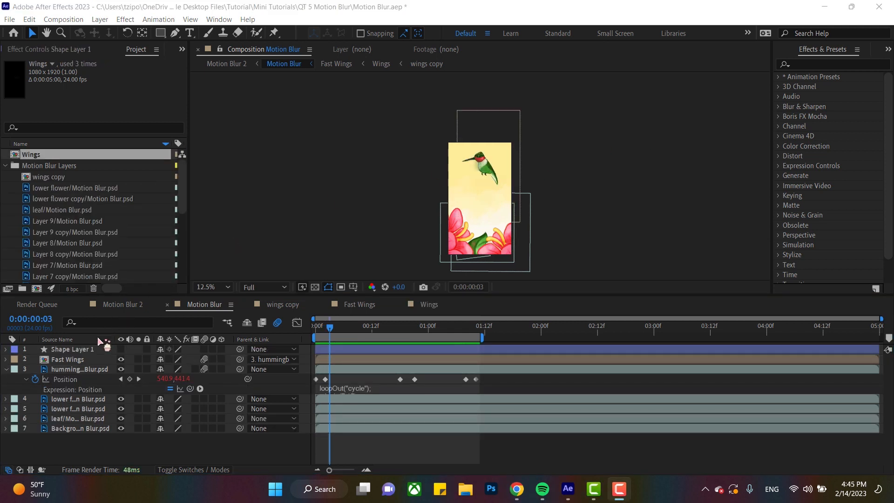
Search the project for "humming" and open the original of hummingbird/Motion Blur.psd in Photoshop
{"action": "left_click", "coordinate": [80, 369]}
{"action": "left_click", "coordinate": [80, 369]}
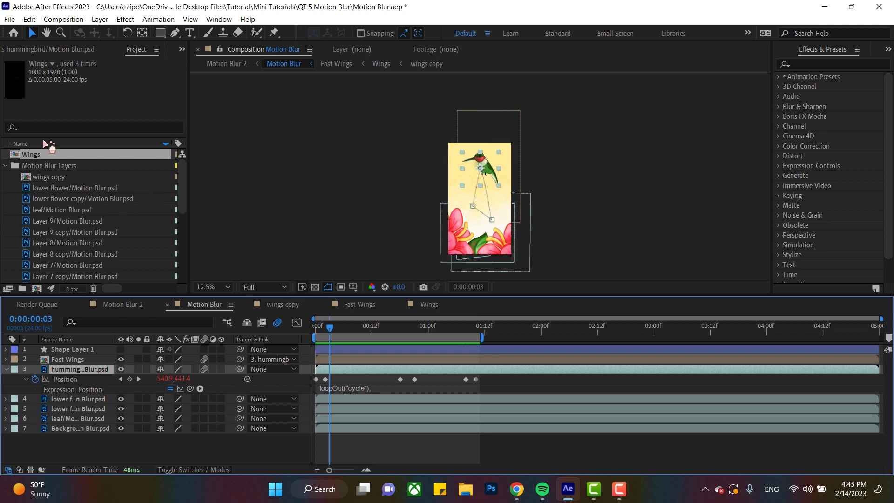
{"action": "left_click", "coordinate": [67, 127]}
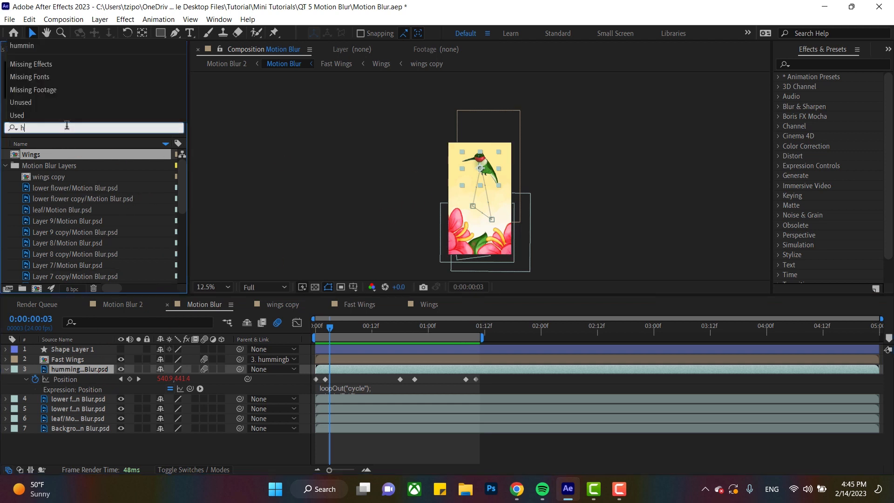
{"action": "type", "text": "humming"}
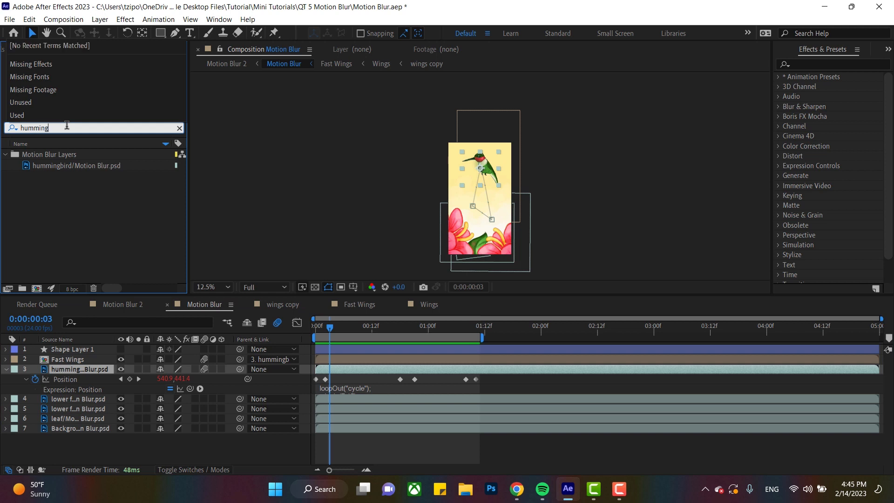
{"action": "left_click", "coordinate": [54, 168]}
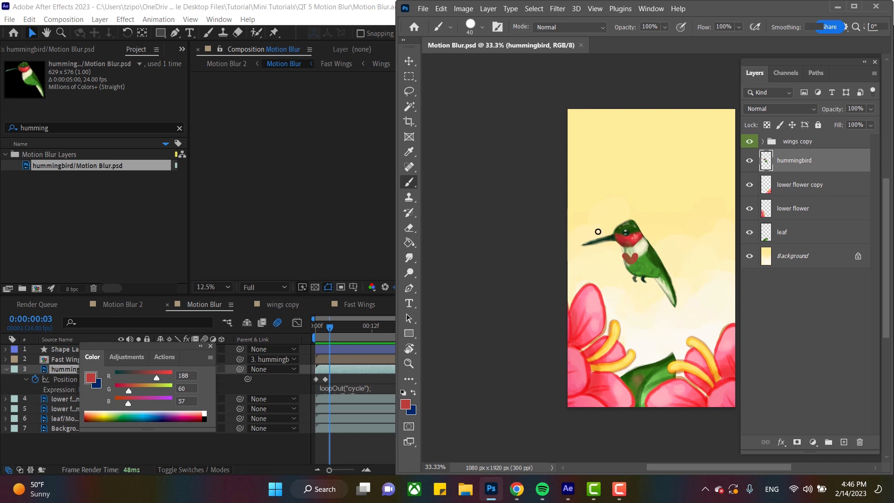
Return to After Effects and preview the hummingbird's motion in the Motion Blur composition from frame 0
{"action": "left_click", "coordinate": [300, 132]}
{"action": "left_click", "coordinate": [300, 173]}
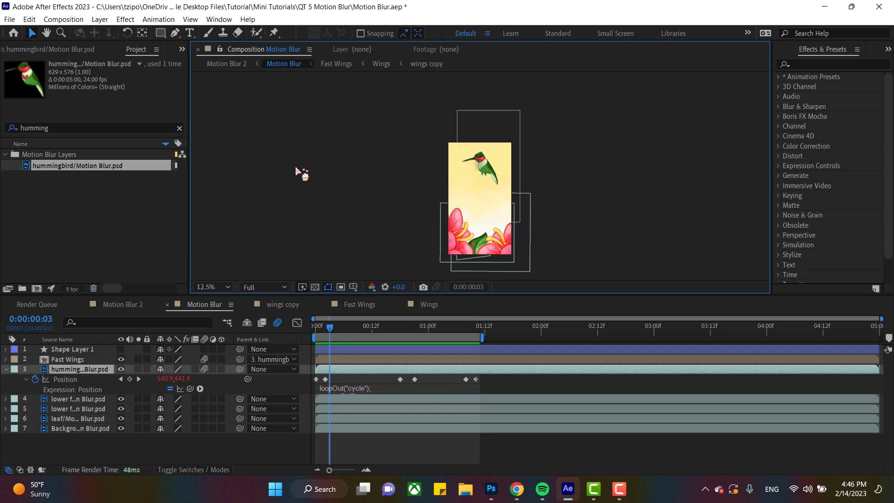
{"action": "left_click", "coordinate": [514, 399]}
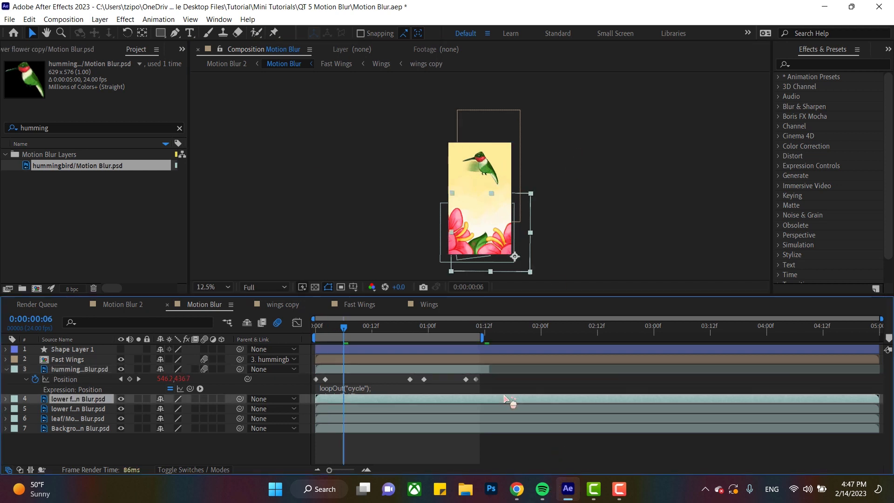
{"action": "left_click", "coordinate": [316, 330]}
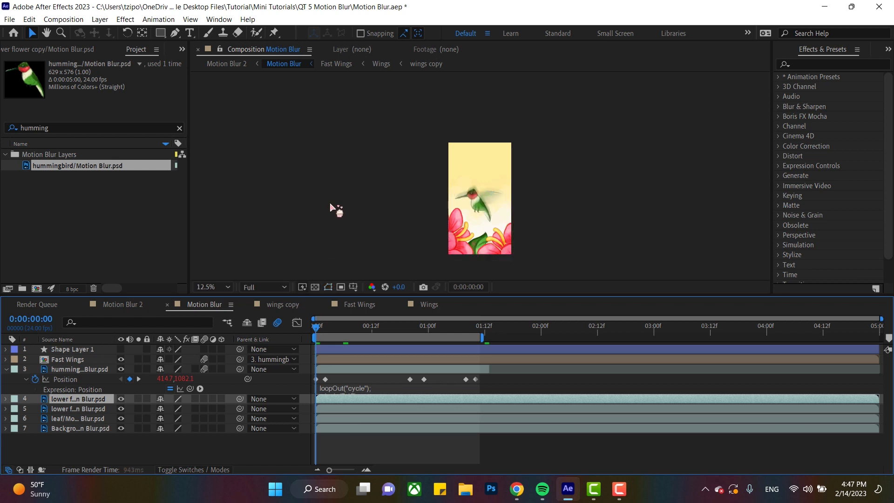
{"action": "key", "text": "space"}
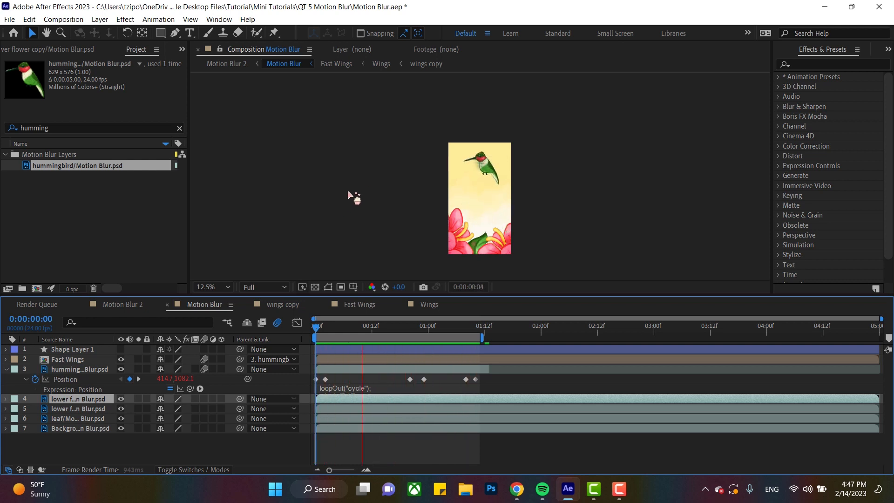
{"action": "key", "text": "space"}
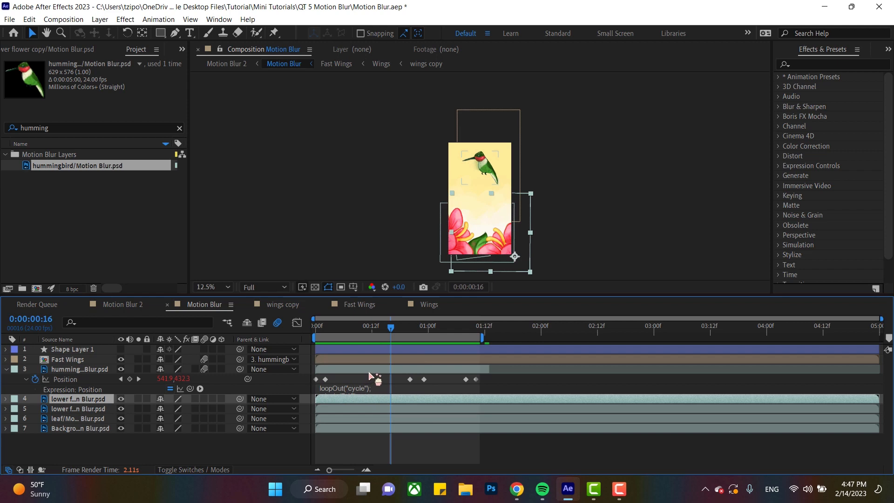
Apply Time-Reverse Layer to the trimmed hummingbird layer in the Motion Blur composition
{"action": "left_click", "coordinate": [357, 371]}
{"action": "right_click", "coordinate": [357, 372]}
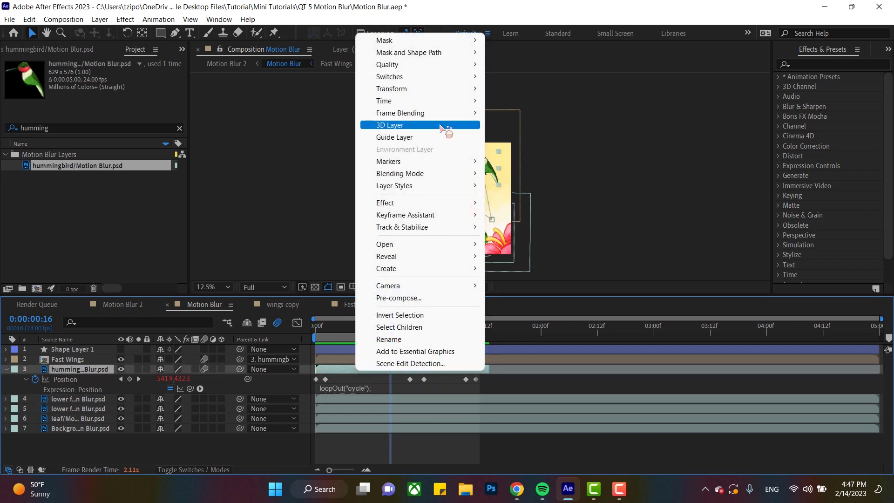
{"action": "mouse_move", "coordinate": [463, 100]}
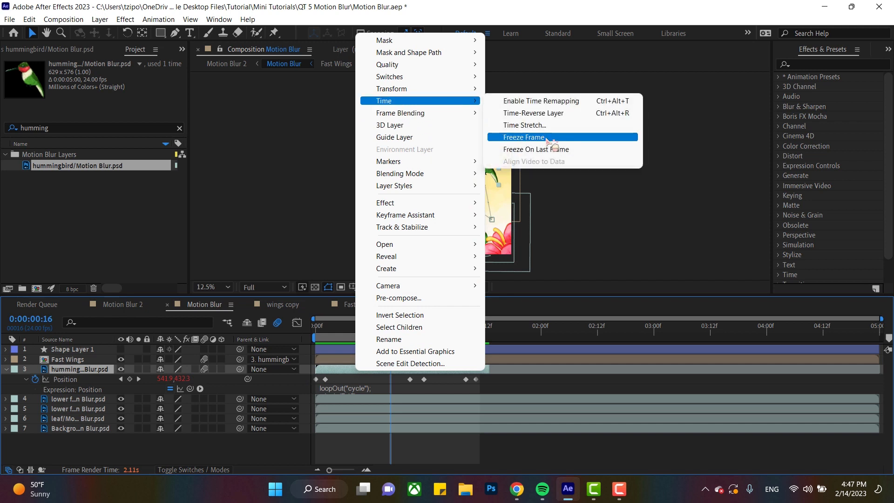
{"action": "left_click", "coordinate": [547, 118]}
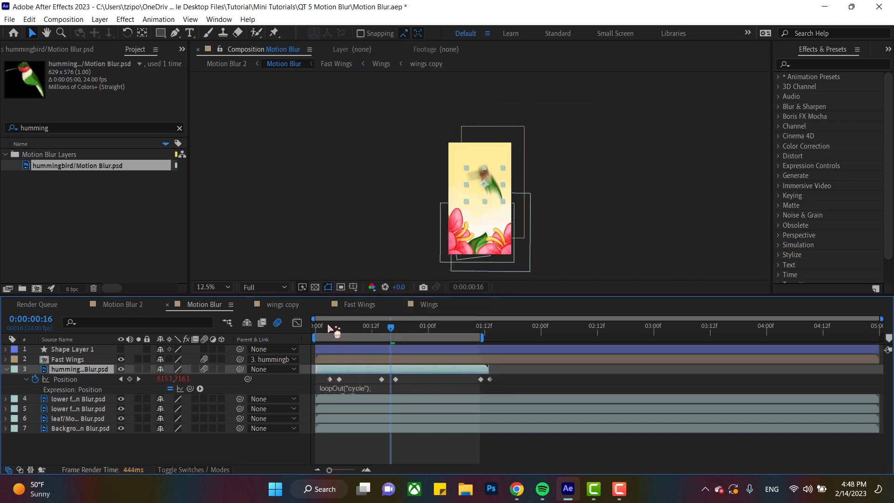
Preview the time-reversed hummingbird motion from frame 1 and undo the layer reversal
{"action": "left_click", "coordinate": [319, 329]}
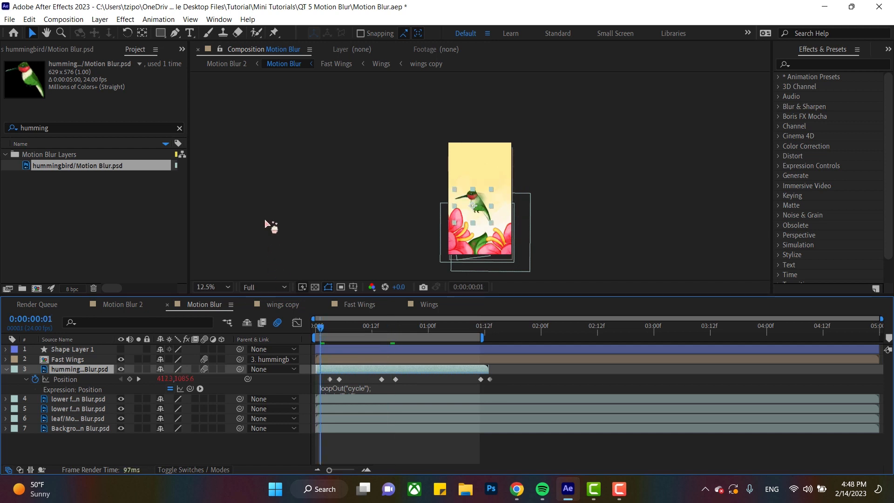
{"action": "key", "text": "space"}
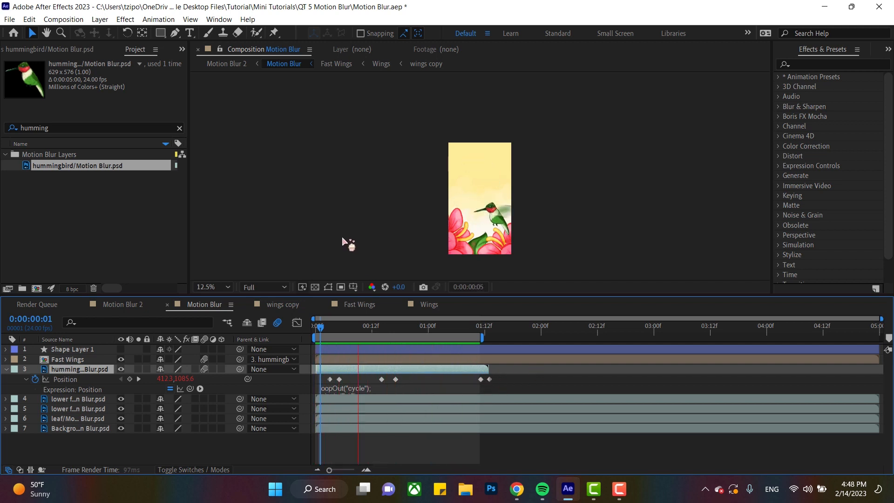
{"action": "key", "text": "ctrl+z"}
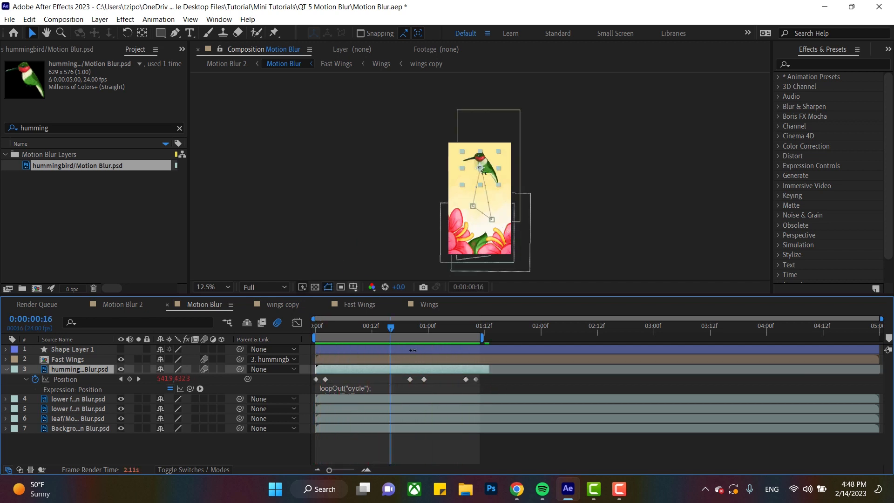
Extend the hummingbird layer's end to about 4 seconds, try time-reversing the longer layer, and undo that reversal
{"action": "left_click_drag", "start_coordinate": [490, 371], "coordinate": [771, 371]}
{"action": "right_click", "coordinate": [485, 376]}
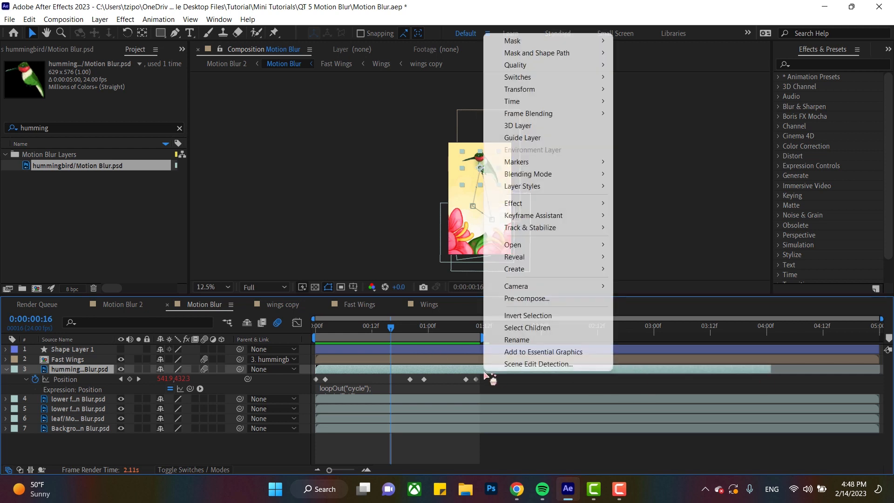
{"action": "mouse_move", "coordinate": [531, 102]}
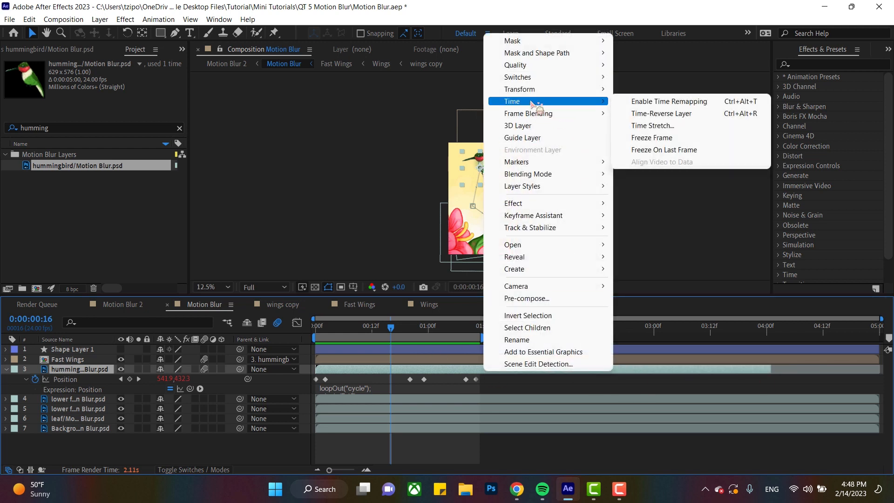
{"action": "left_click", "coordinate": [643, 116]}
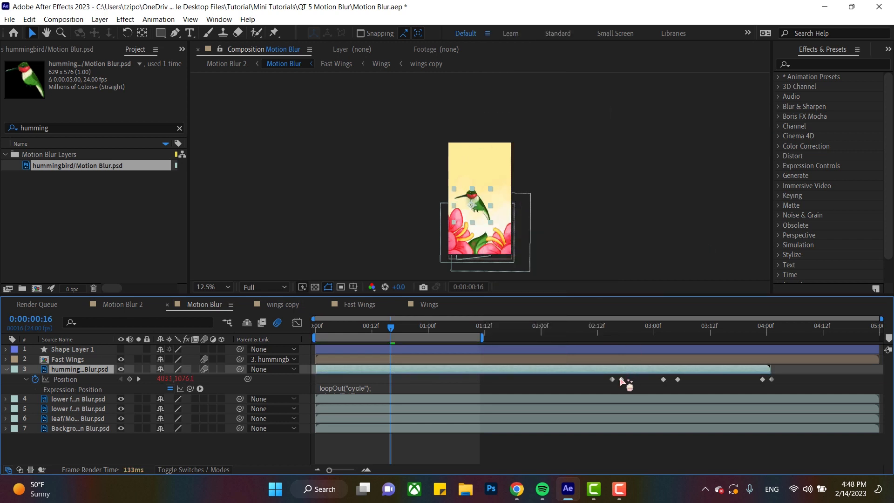
{"action": "key", "text": "ctrl+z"}
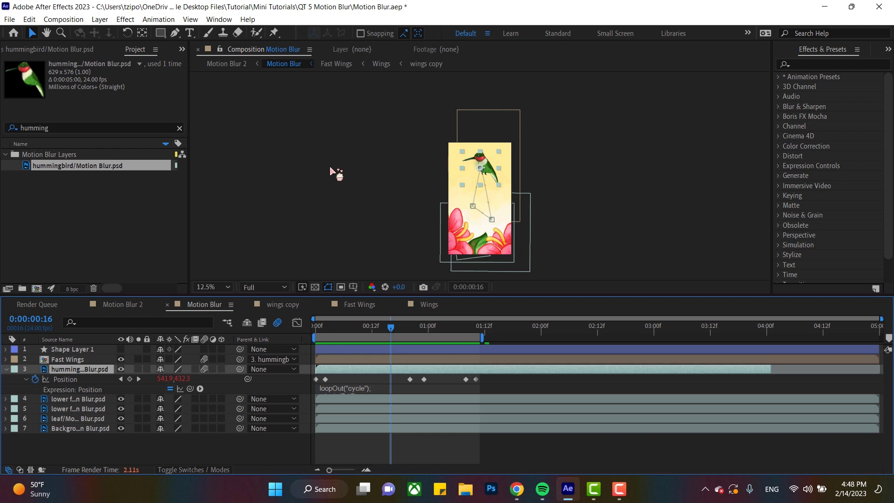
Examine the layer arrangement in the Wings composition, and view the Fast Wings composition at frame 8
{"action": "left_click", "coordinate": [430, 305]}
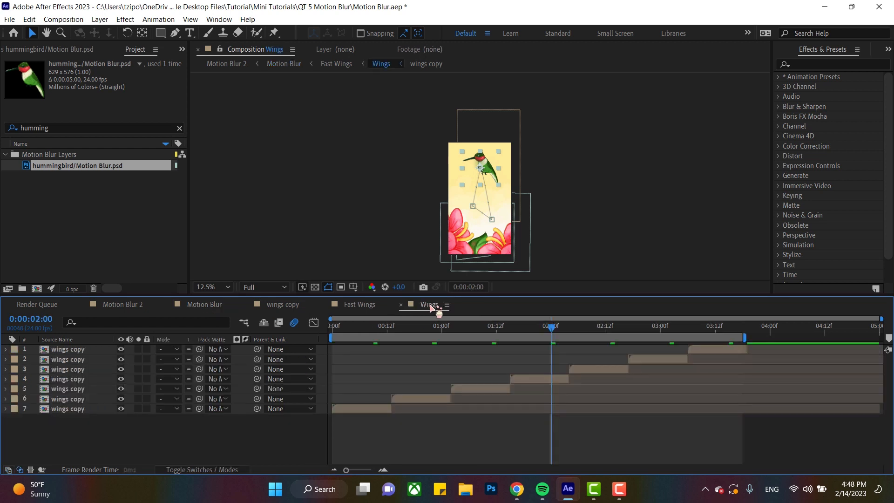
{"action": "left_click", "coordinate": [368, 307]}
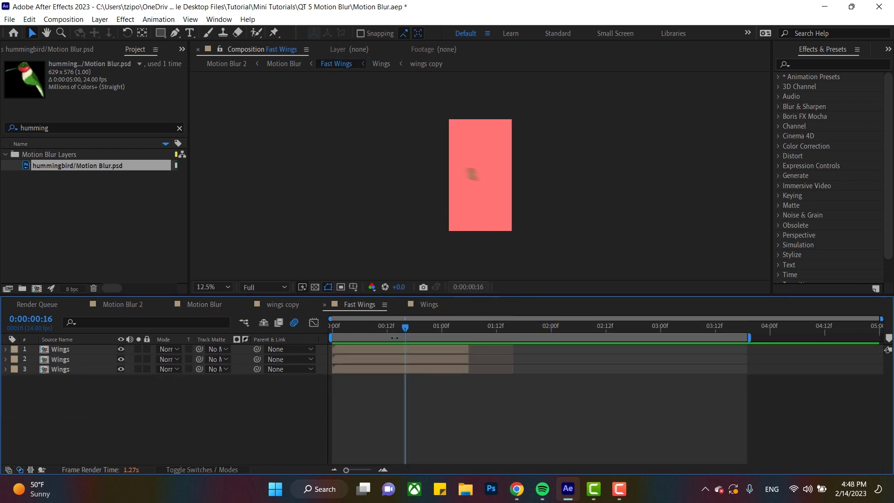
{"action": "left_click", "coordinate": [370, 327]}
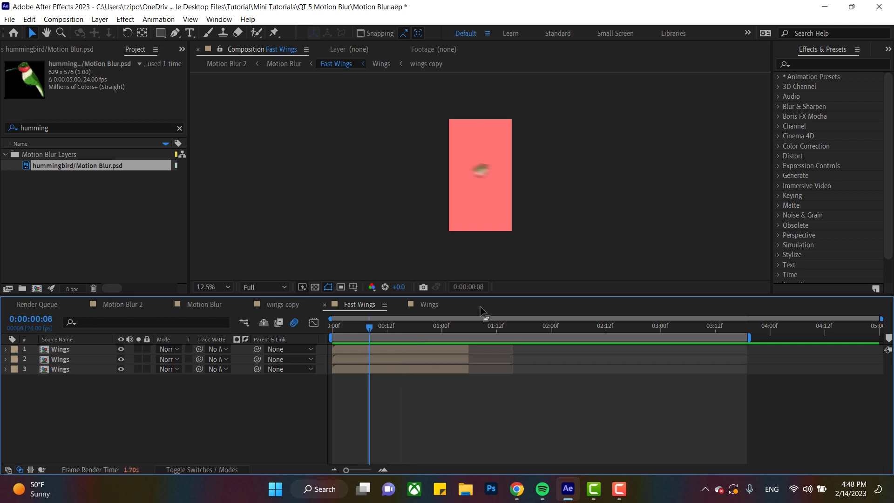
Preview the sequenced wings copy layers in the Wings composition after setting the current time to frame 5
{"action": "left_click", "coordinate": [428, 304]}
{"action": "left_click", "coordinate": [355, 328]}
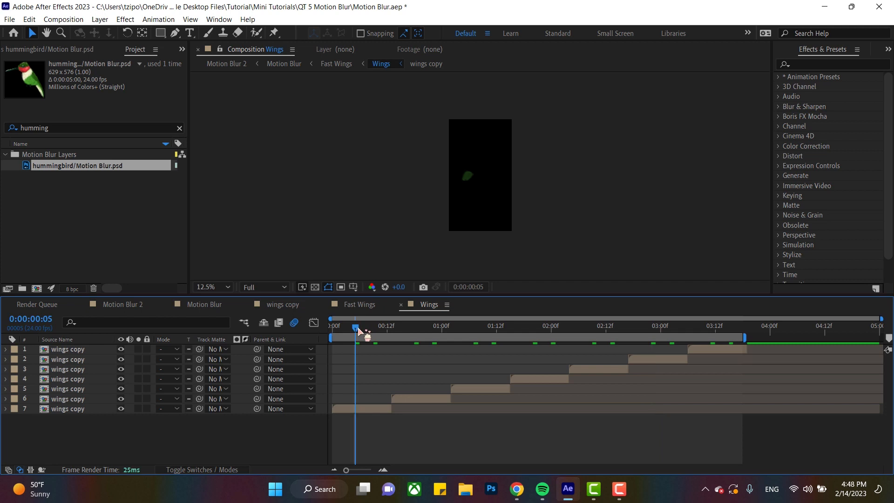
{"action": "mouse_move", "coordinate": [356, 330]}
{"action": "left_mouse_down"}
{"action": "mouse_move", "coordinate": [412, 332]}
{"action": "mouse_move", "coordinate": [359, 333]}
{"action": "left_mouse_up"}
{"action": "key", "text": "space"}
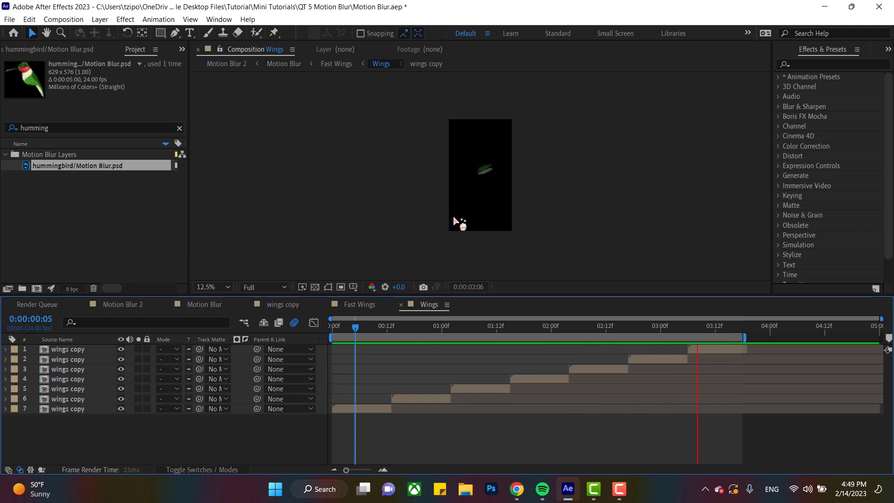
{"action": "key", "text": "space"}
In Fast Wings at frame 8, select all three Wings layers as a range starting from layer 3, and clear the selection
{"action": "left_click", "coordinate": [364, 305]}
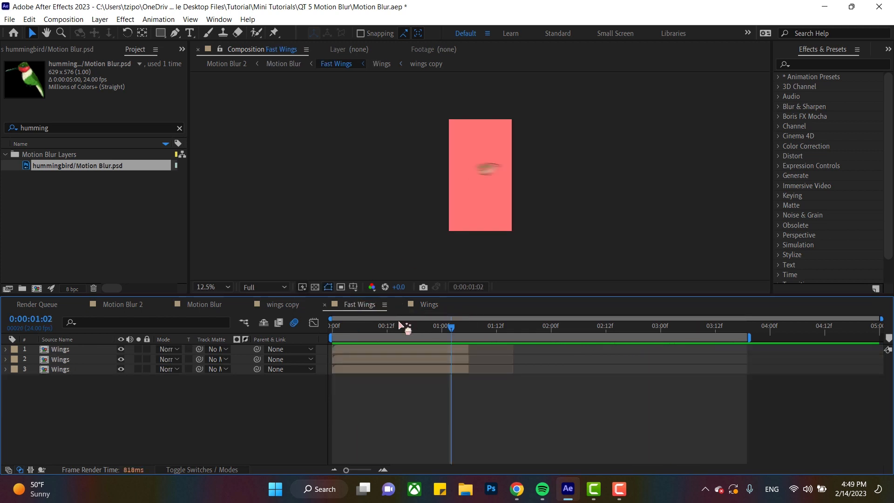
{"action": "left_click", "coordinate": [370, 329]}
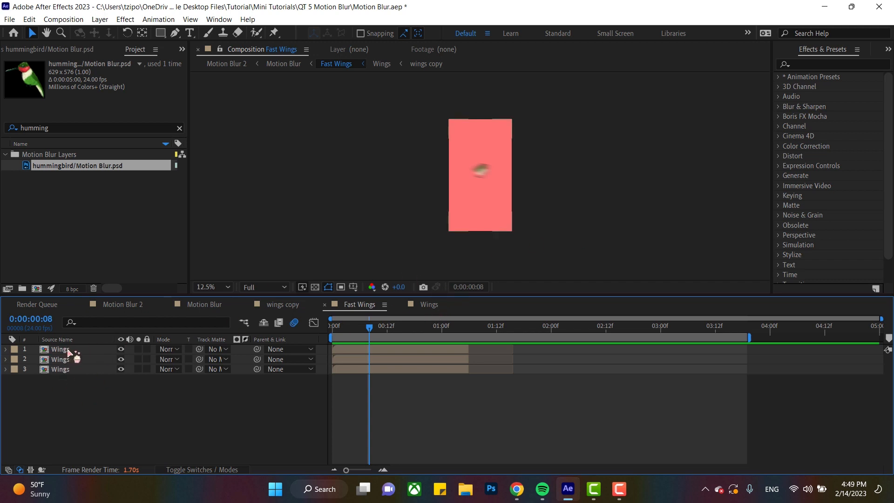
{"action": "left_click", "coordinate": [60, 370]}
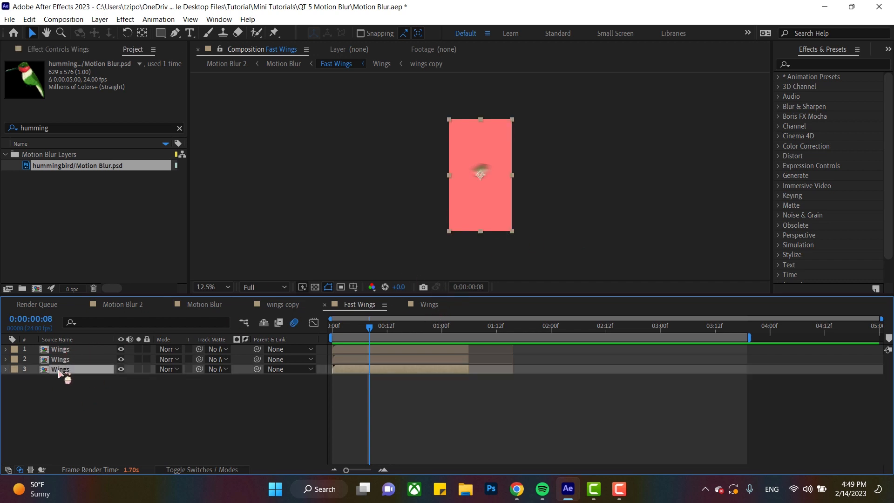
{"action": "left_click", "coordinate": [69, 350], "text": "shift"}
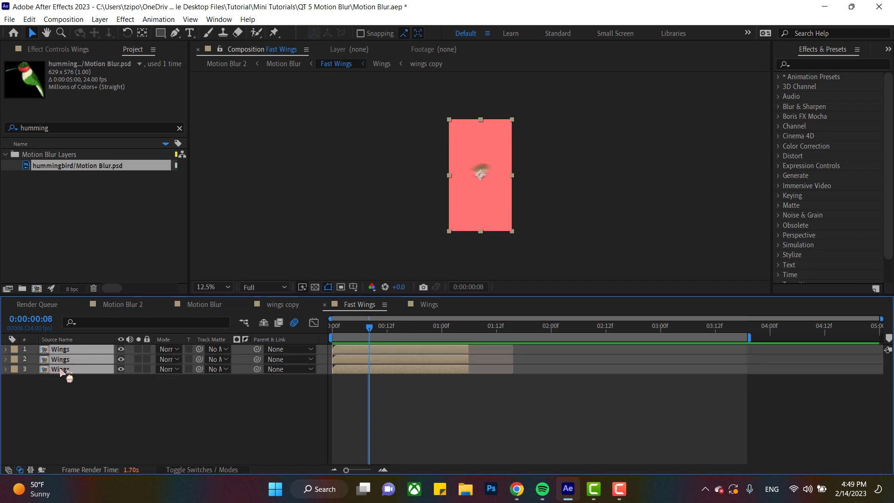
{"action": "left_click", "coordinate": [65, 394]}
Select the Wings layers individually from layer 3 up to layer 1, sequence them without overlap, and preview the result
{"action": "left_click", "coordinate": [63, 370]}
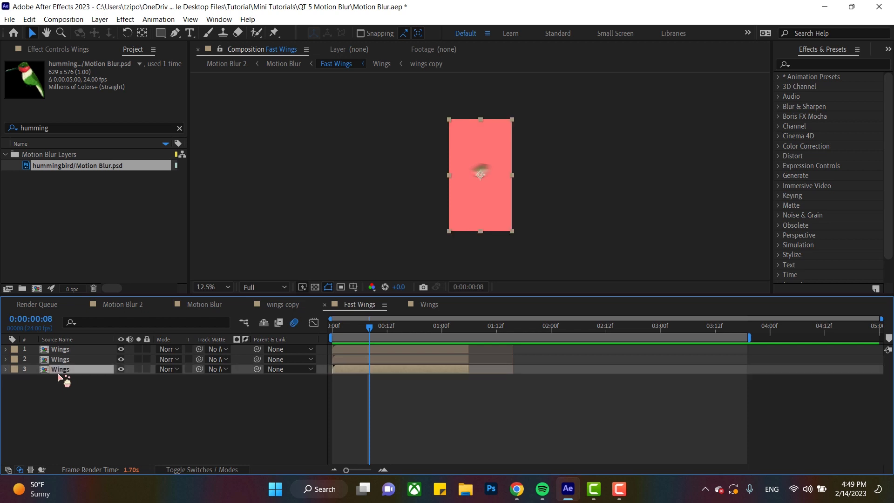
{"action": "left_click", "coordinate": [65, 359], "text": "ctrl"}
{"action": "left_click", "coordinate": [69, 349], "text": "ctrl"}
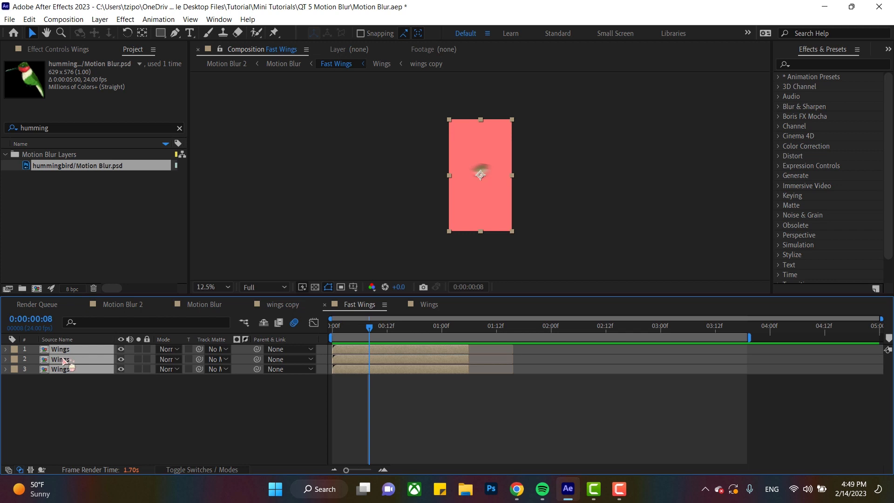
{"action": "right_click", "coordinate": [63, 360]}
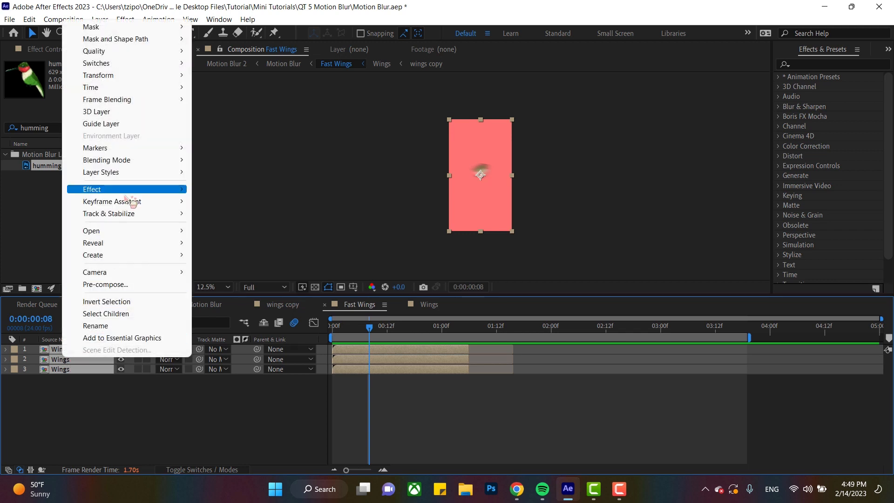
{"action": "mouse_move", "coordinate": [133, 201]}
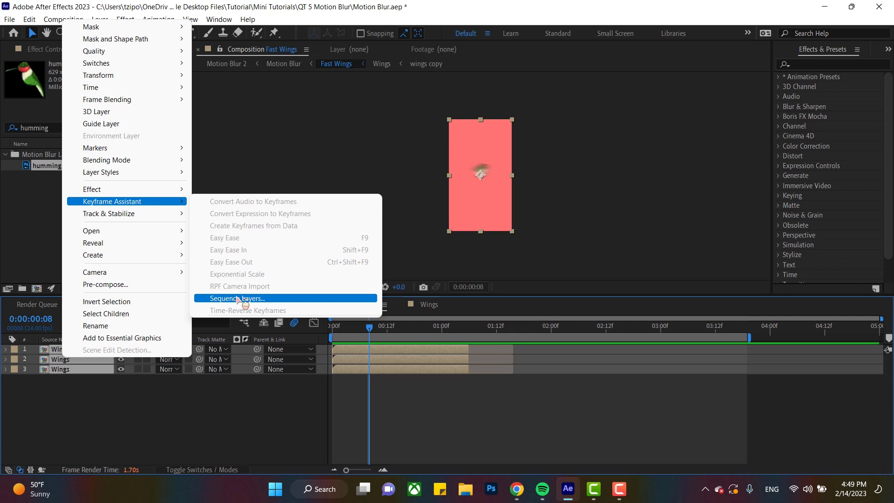
{"action": "left_click", "coordinate": [238, 299]}
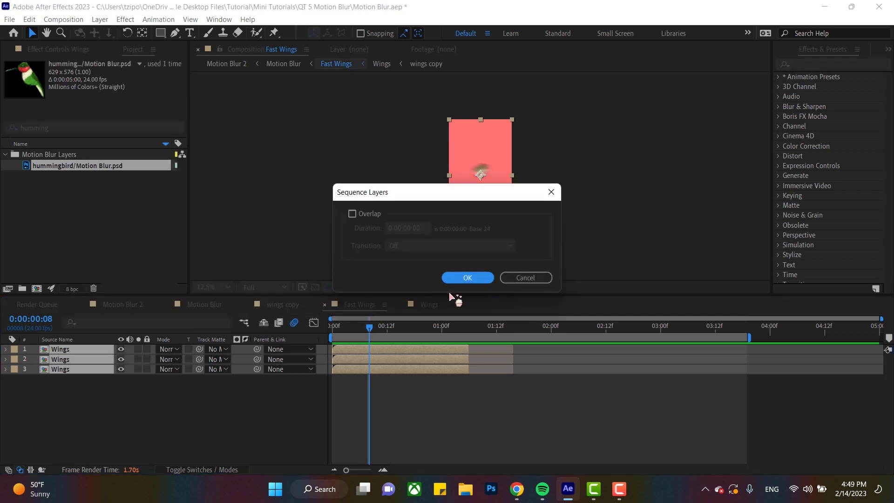
{"action": "left_click", "coordinate": [481, 279]}
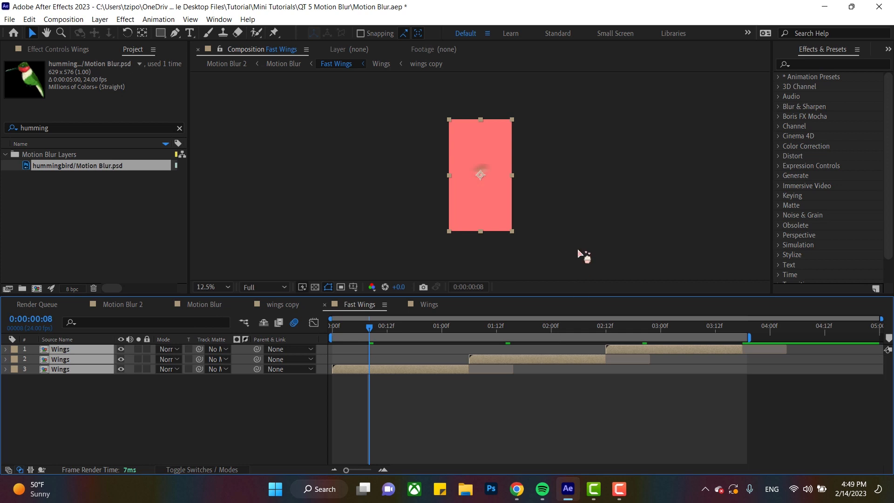
{"action": "key", "text": "space"}
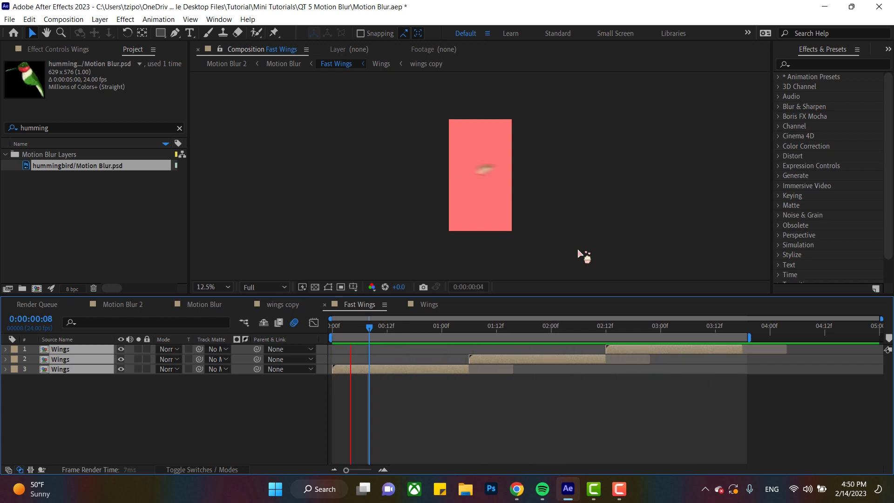
Stop the preview, open the Motion Blur composition, and duplicate the hummingbird layer as a demonstration before undoing the duplication
{"action": "key", "text": "space"}
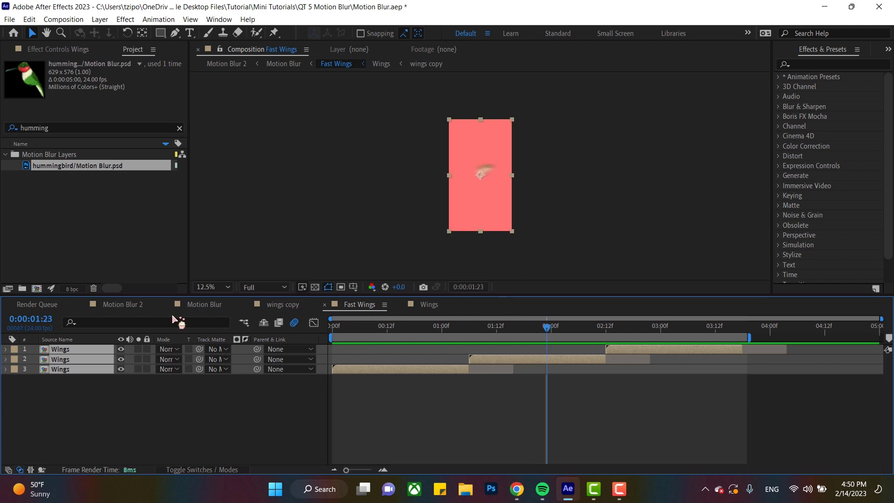
{"action": "left_click", "coordinate": [197, 305]}
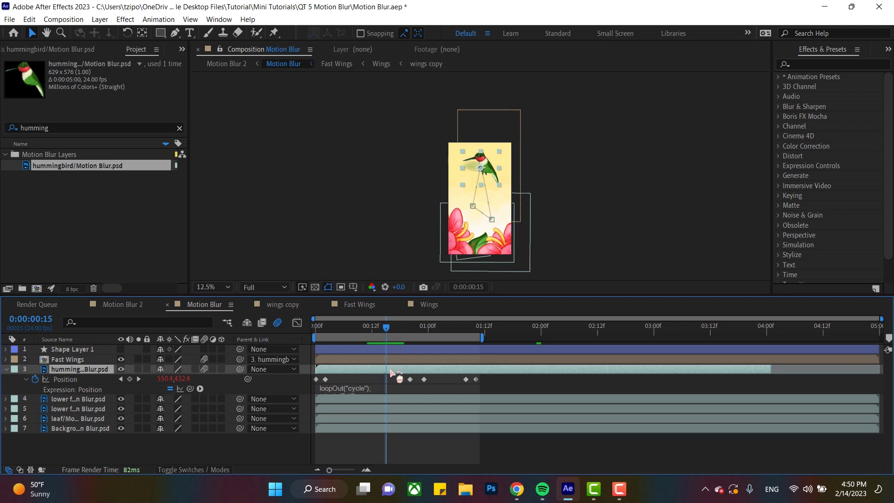
{"action": "key", "text": "ctrl+d"}
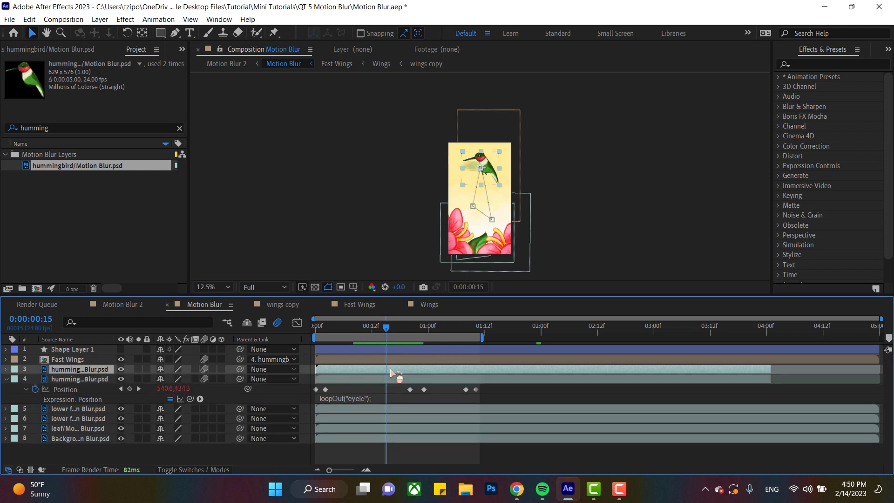
{"action": "key", "text": "ctrl+z"}
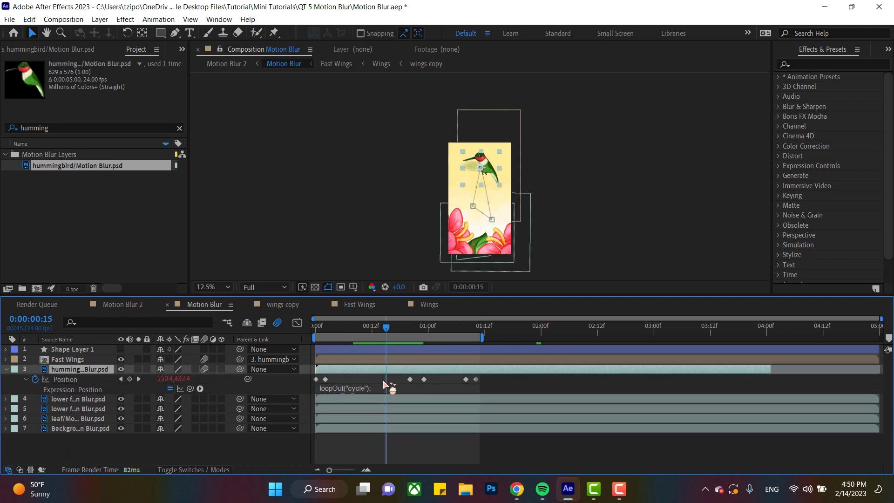
Split the hummingbird layer at frame 15, and move its second part's Position keyframes from 0:00:00:23 to about 0:00:01:03 and from 0:00:01:08 to about 0:00:01:06
{"action": "key", "text": "ctrl+shift+d"}
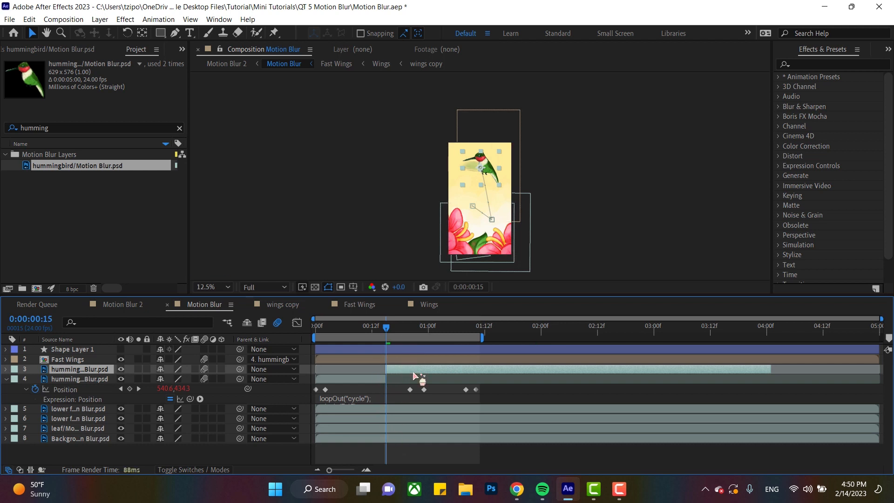
{"action": "key", "text": "p"}
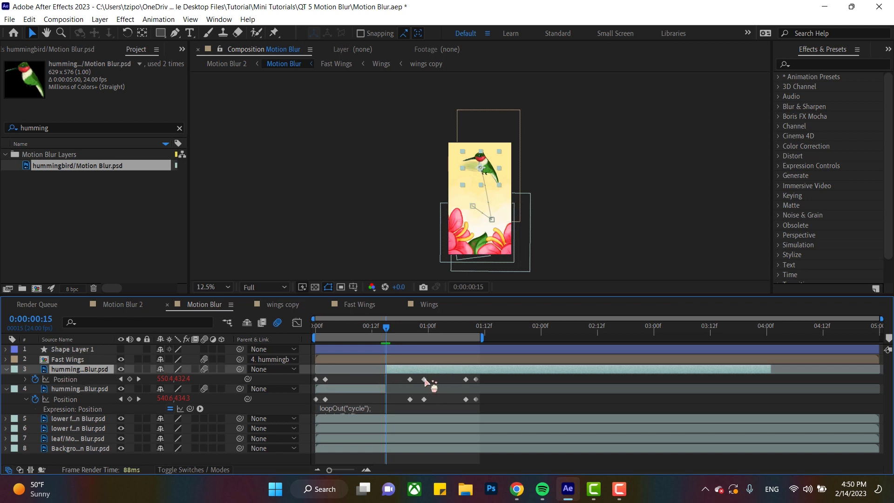
{"action": "left_click_drag", "start_coordinate": [425, 381], "coordinate": [445, 384]}
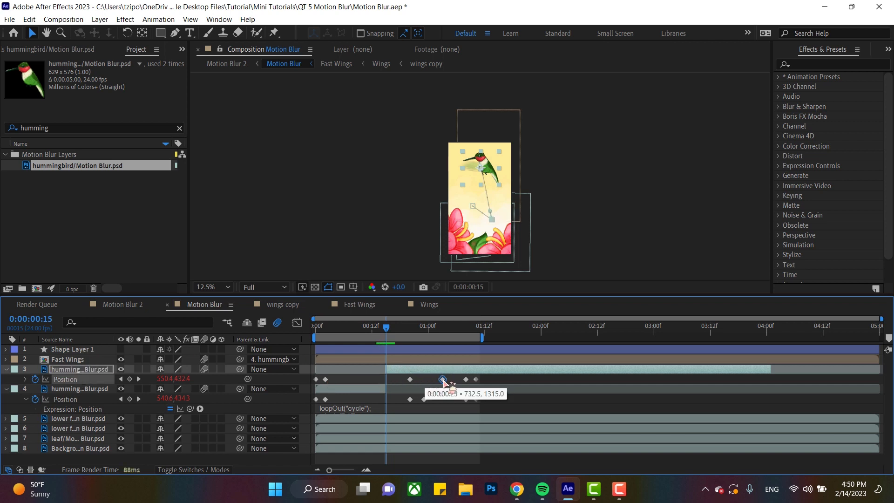
{"action": "left_click_drag", "start_coordinate": [466, 379], "coordinate": [453, 381]}
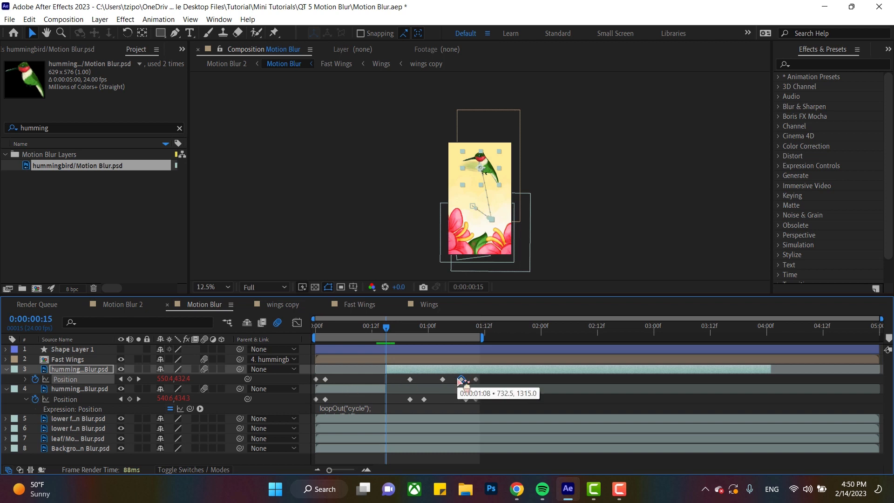
Preview the Motion Blur composition from frame 8, and delete the second hummingbird part's Position keyframe at about 0:00:00:20
{"action": "left_click", "coordinate": [356, 328]}
{"action": "key", "text": "space"}
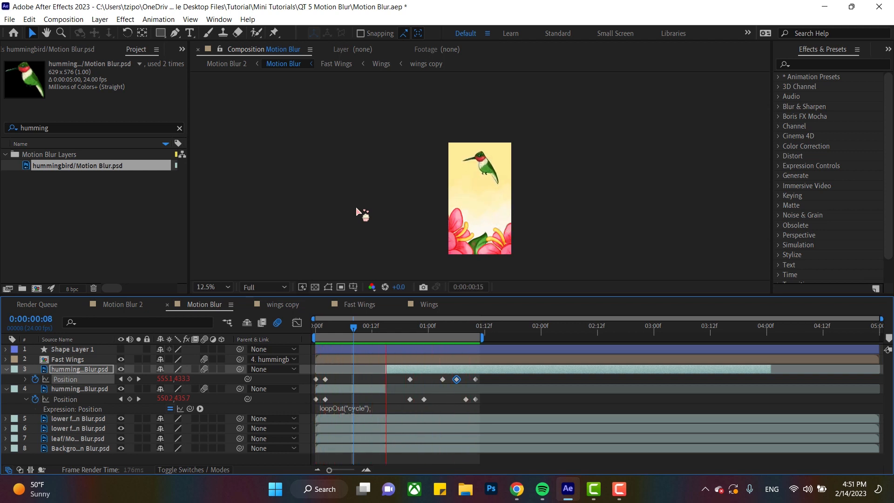
{"action": "key", "text": "space"}
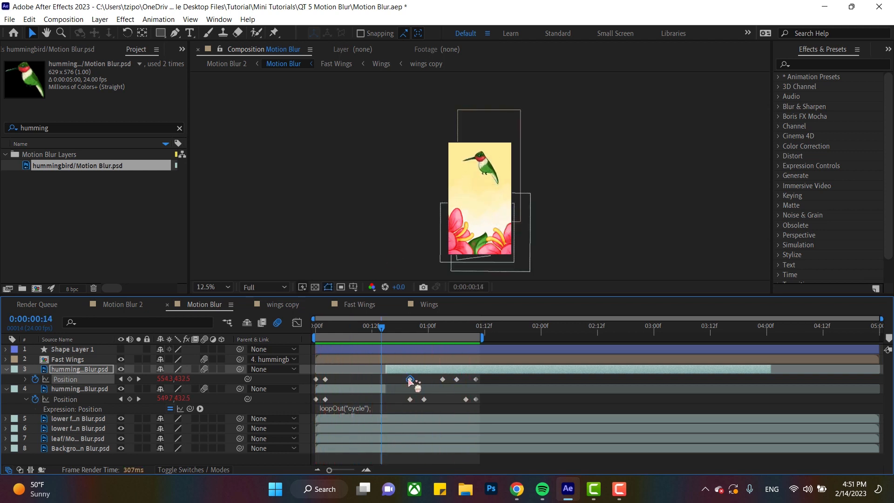
{"action": "key", "text": "Delete"}
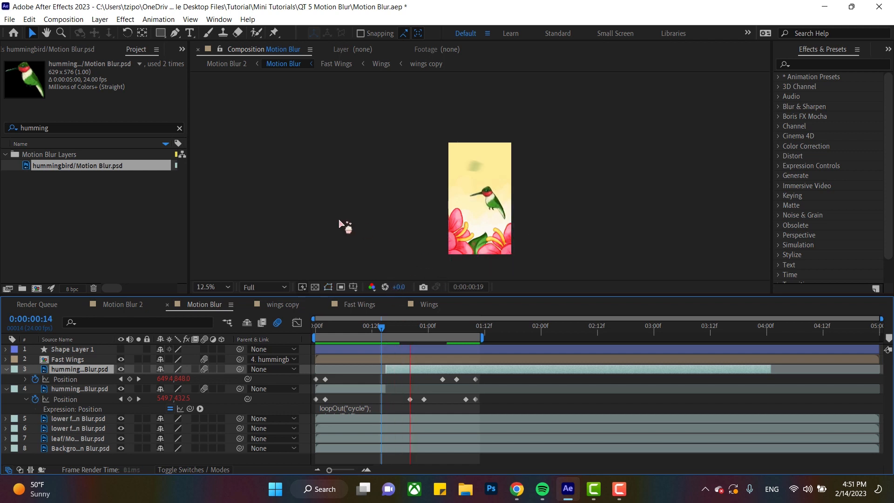